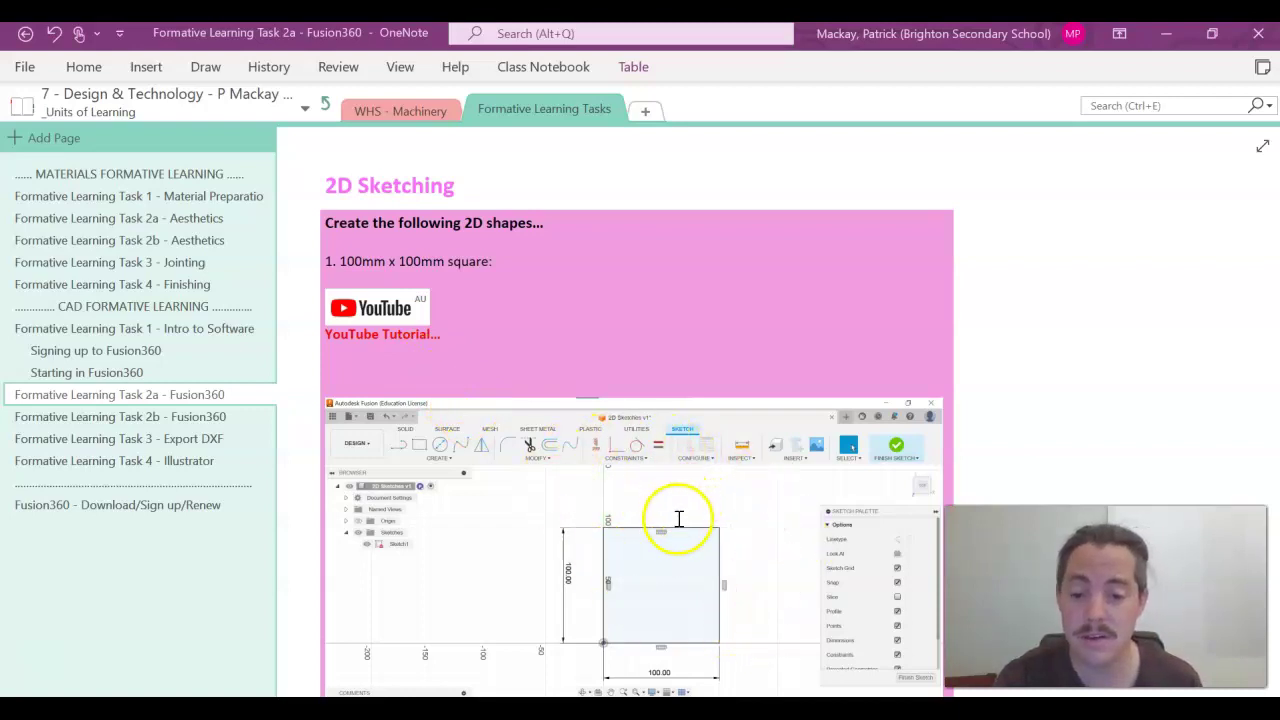
- Switch from the OneNote square task to the untitled Fusion 360 design
key("alt+Tab")
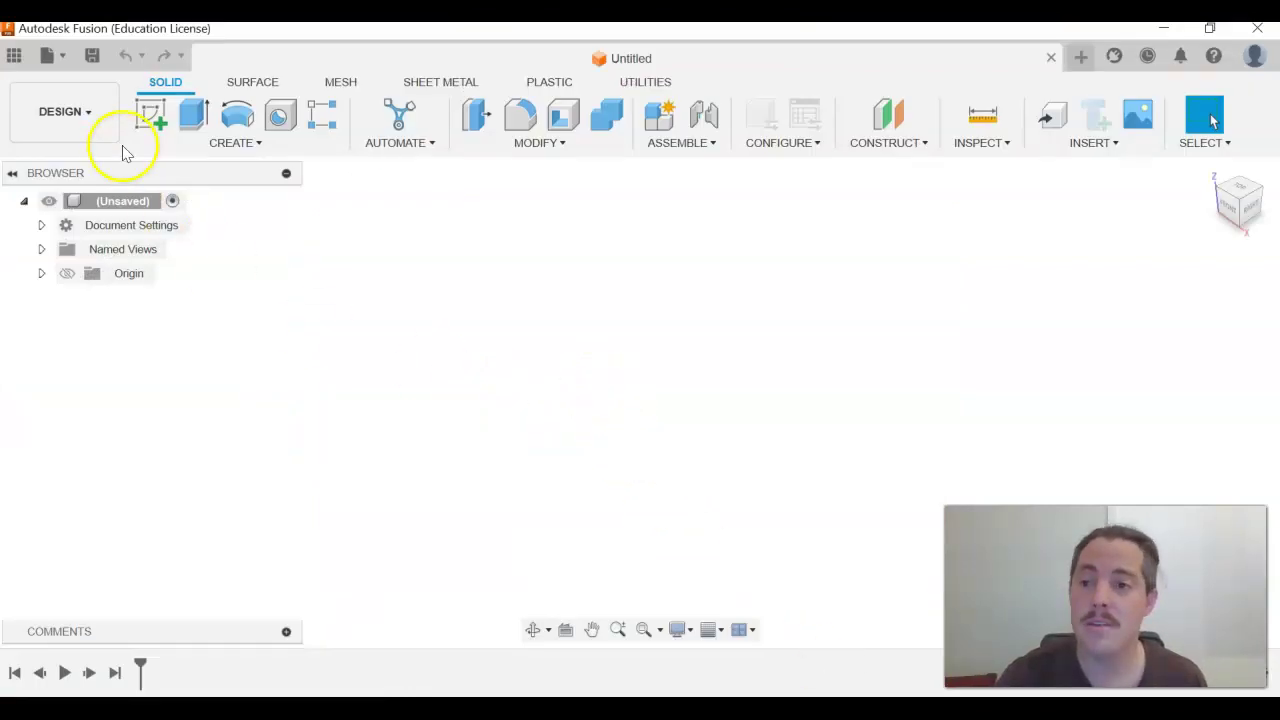
- Save the design as 'Practice Shapes' in the 2024 7 Design & Tech project
left_click(91, 56)
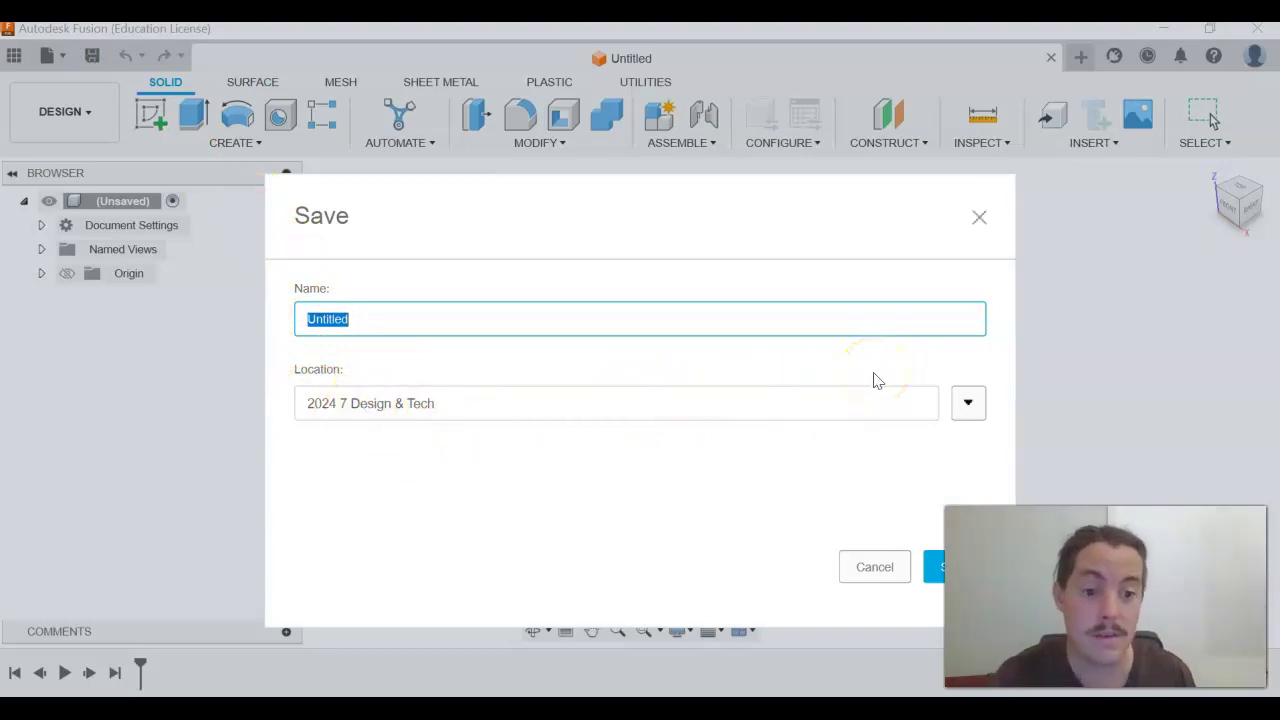
left_click(980, 404)
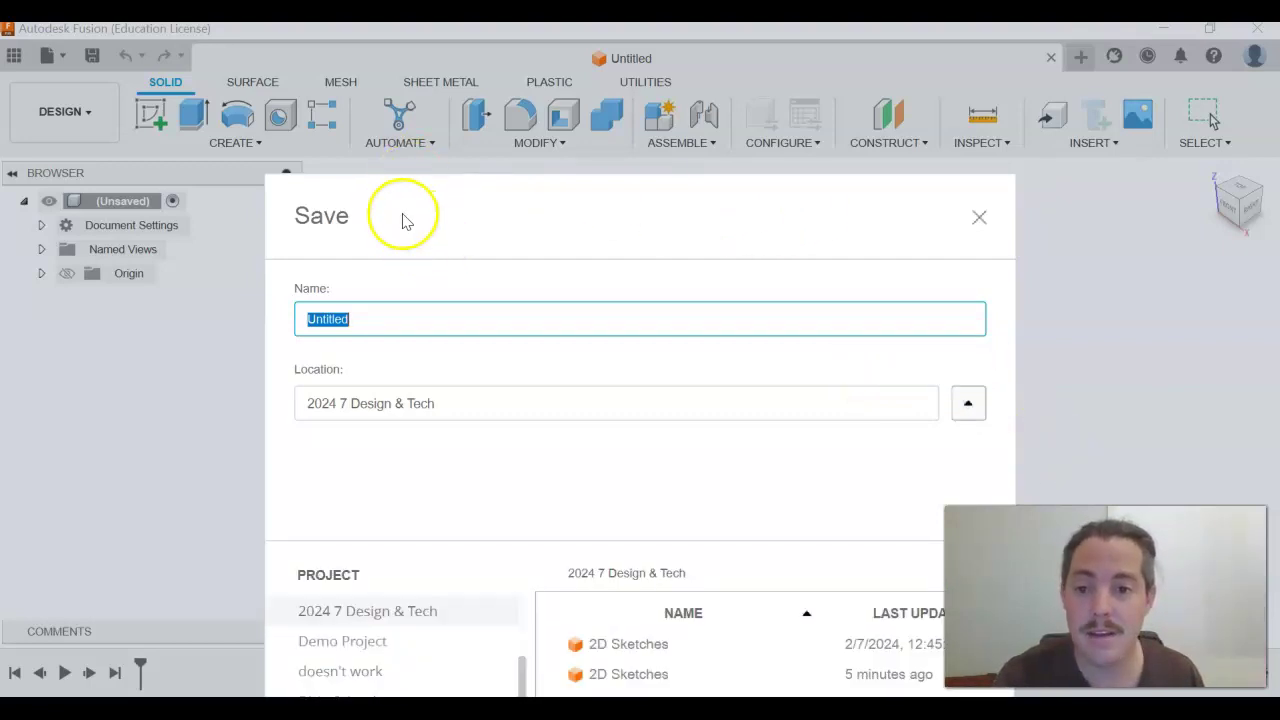
left_click_drag(402, 220, 408, 60)
scroll(378, 545, "down", 2)
scroll(378, 545, "up", 3)
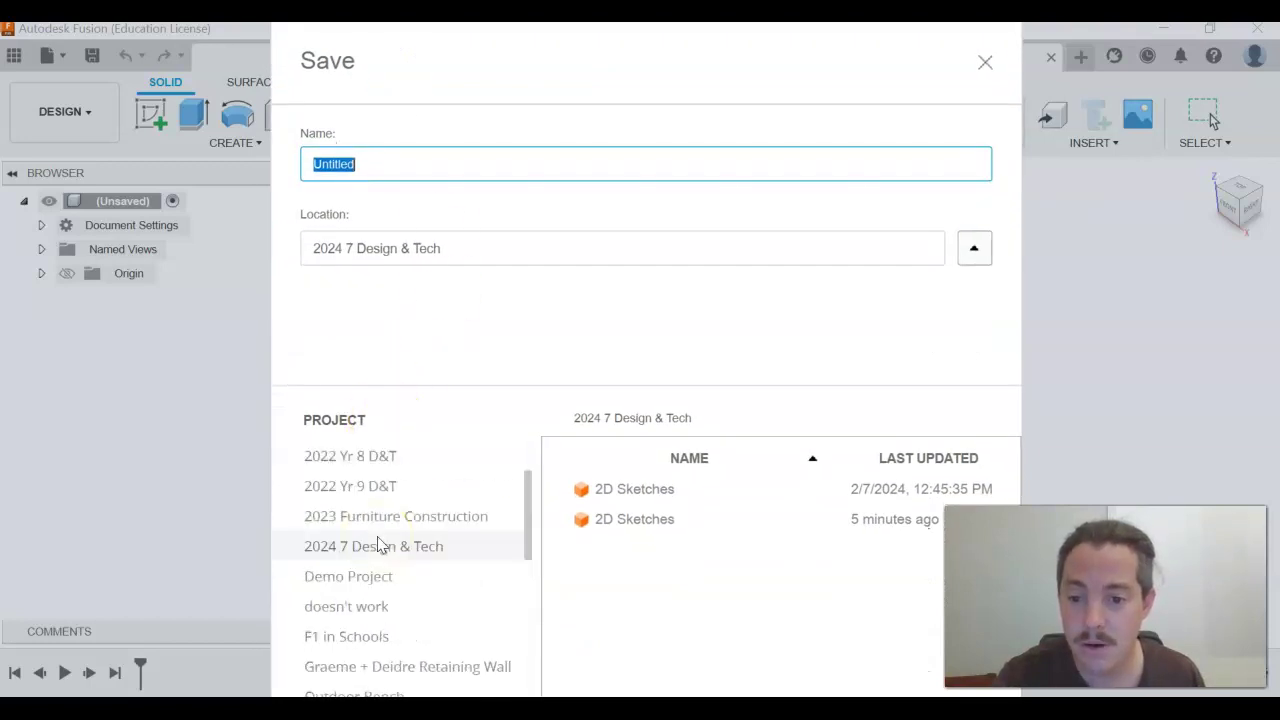
left_click(375, 545)
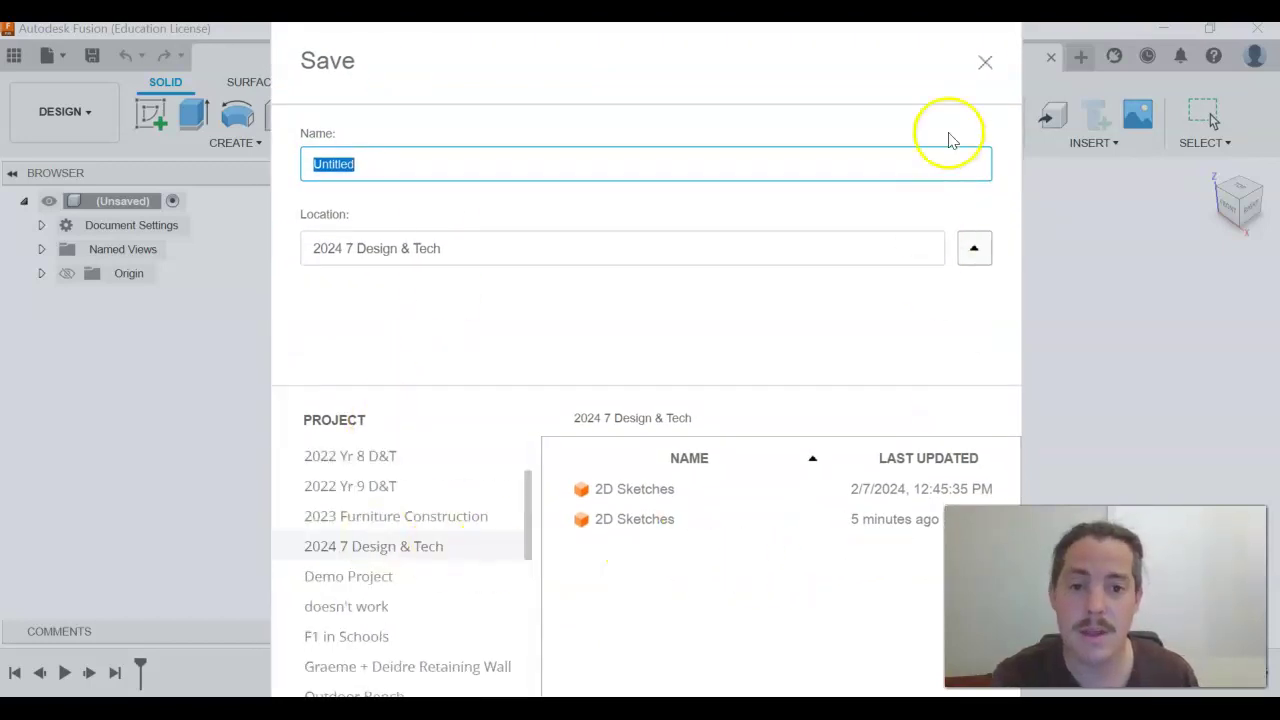
left_click(974, 248)
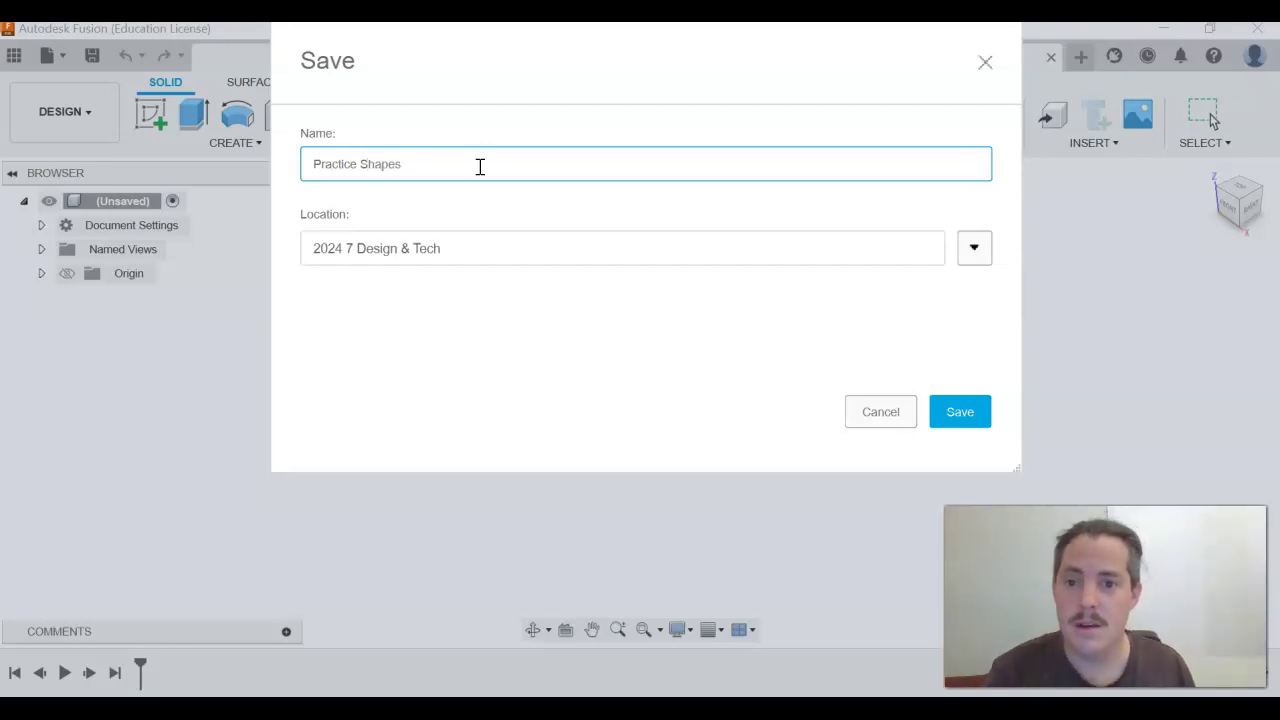
left_click_drag(714, 71, 721, 153)
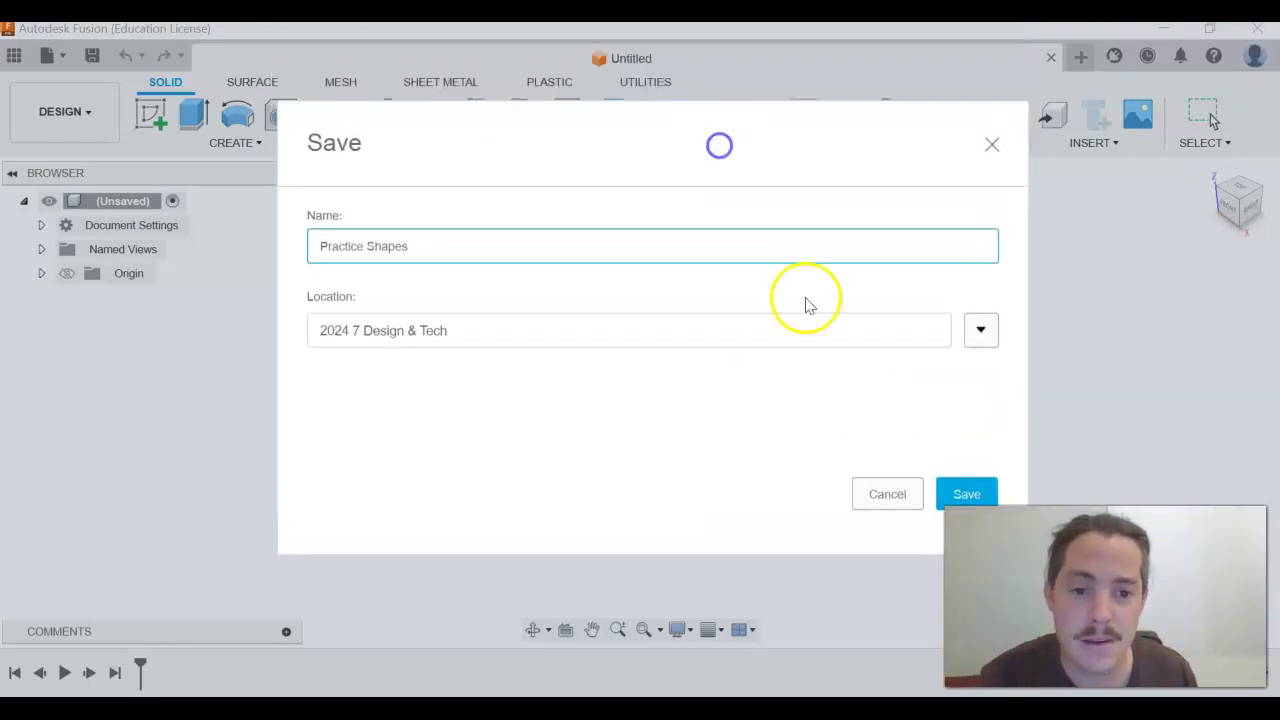
left_click(965, 491)
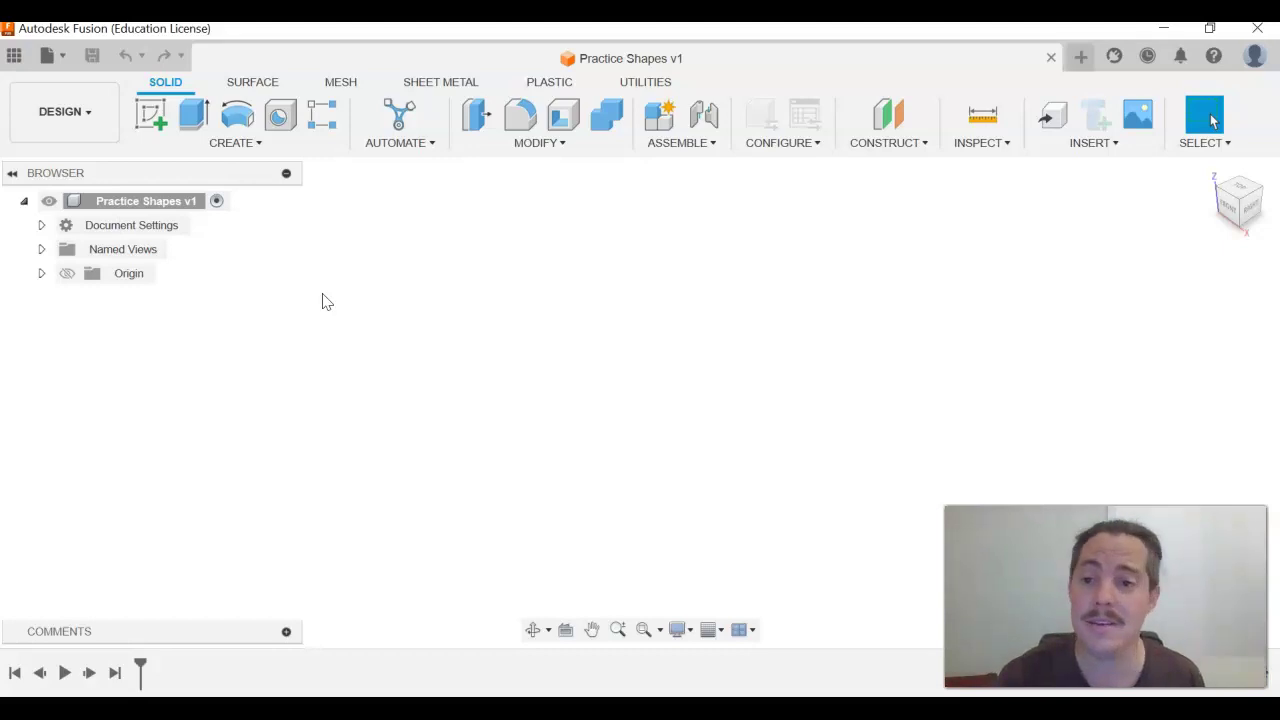
- Create a new component named 'Square'
left_click(258, 146)
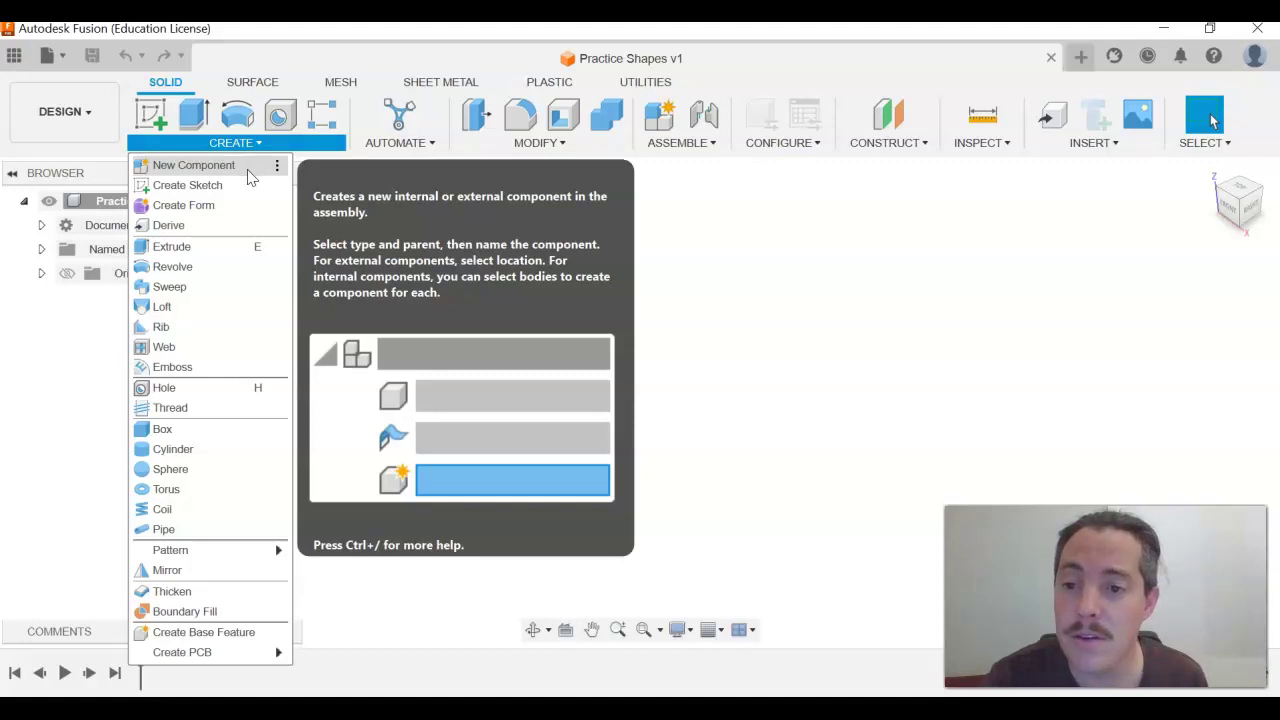
left_click(246, 166)
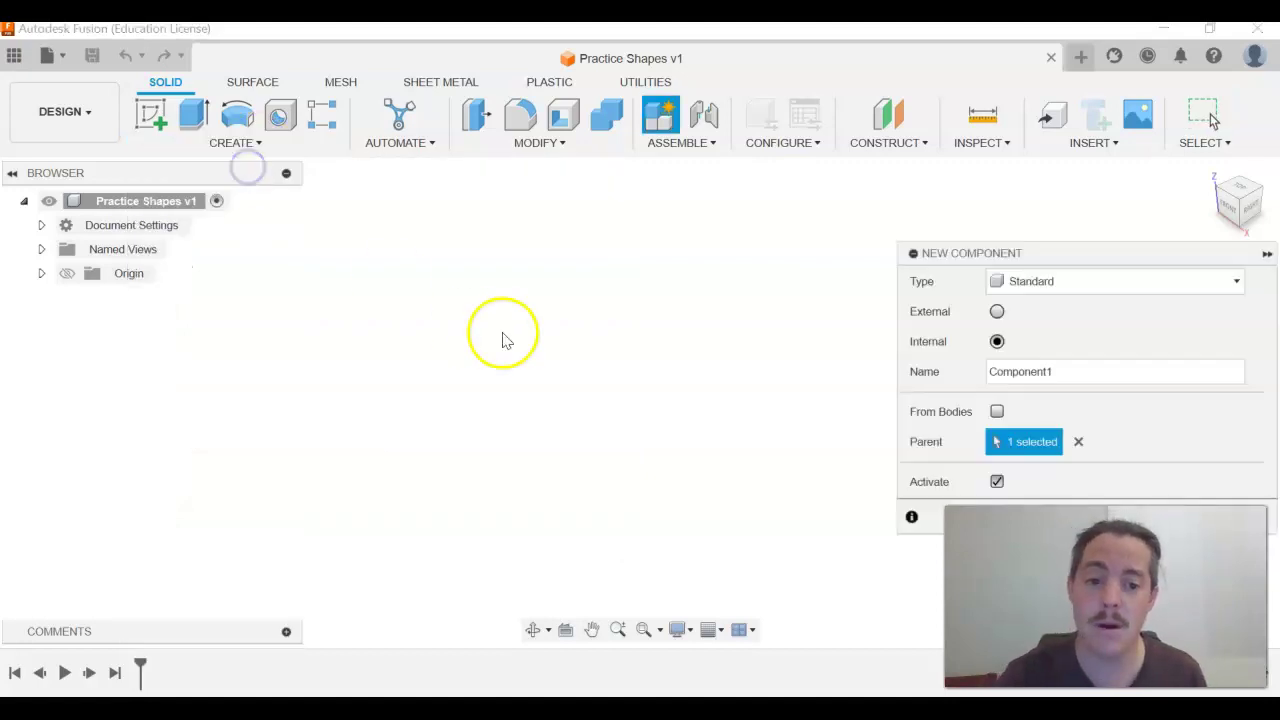
double_click(1063, 371)
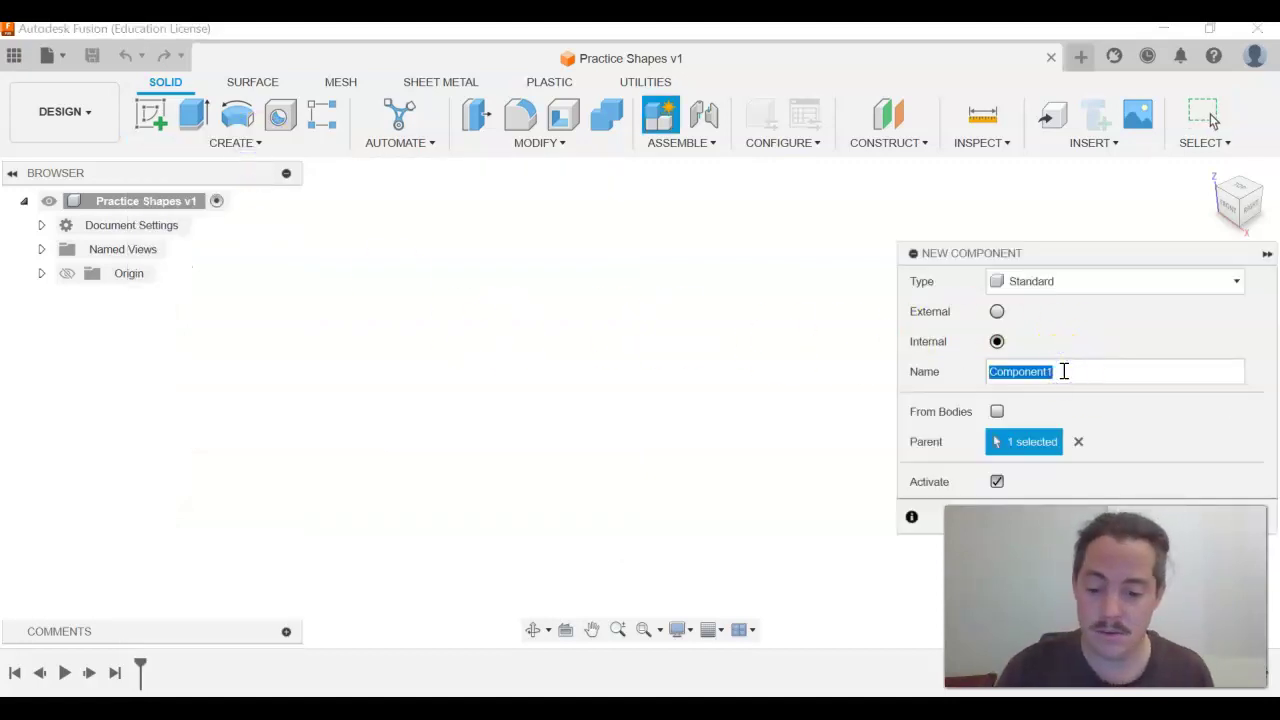
type("Square")
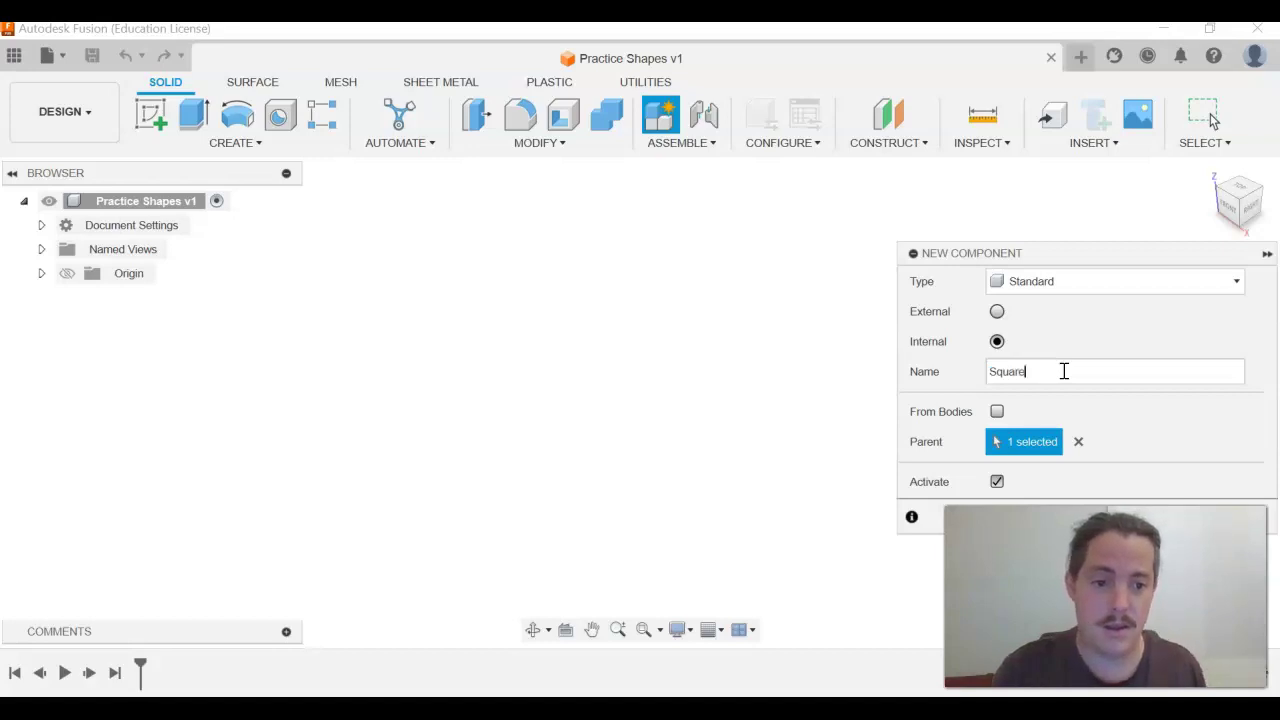
left_click_drag(1089, 252, 1085, 189)
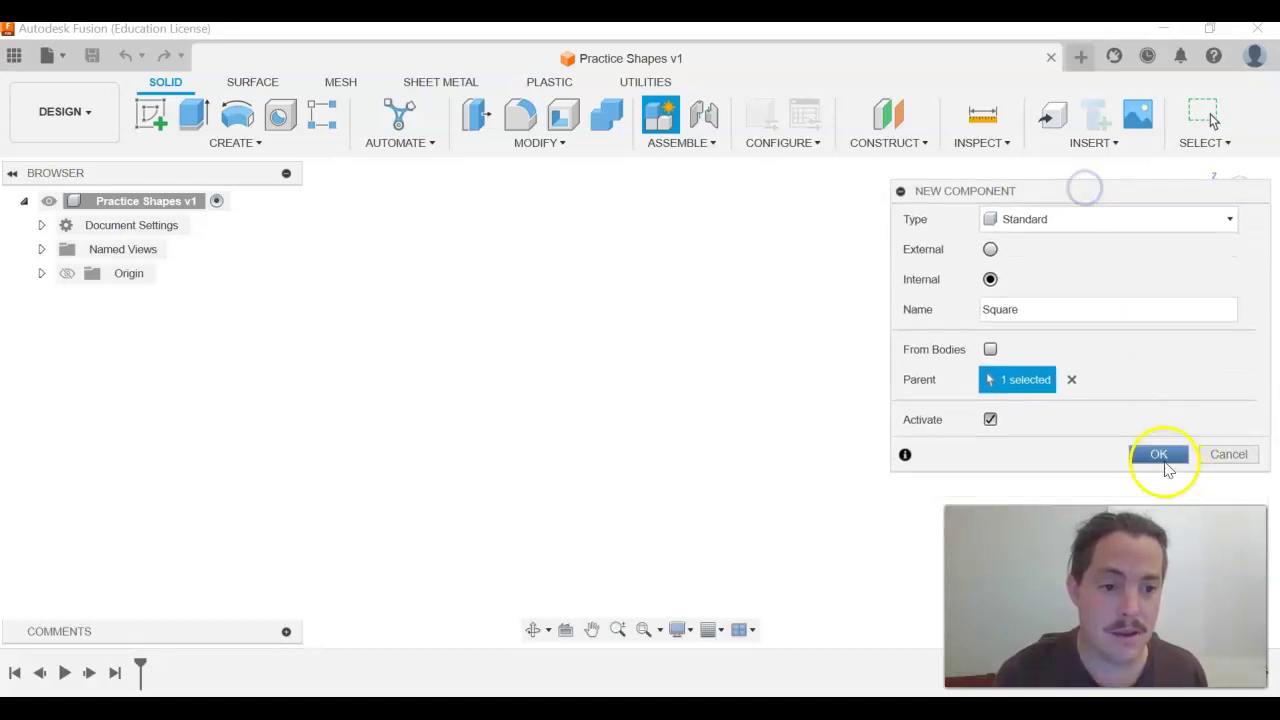
left_click(1160, 456)
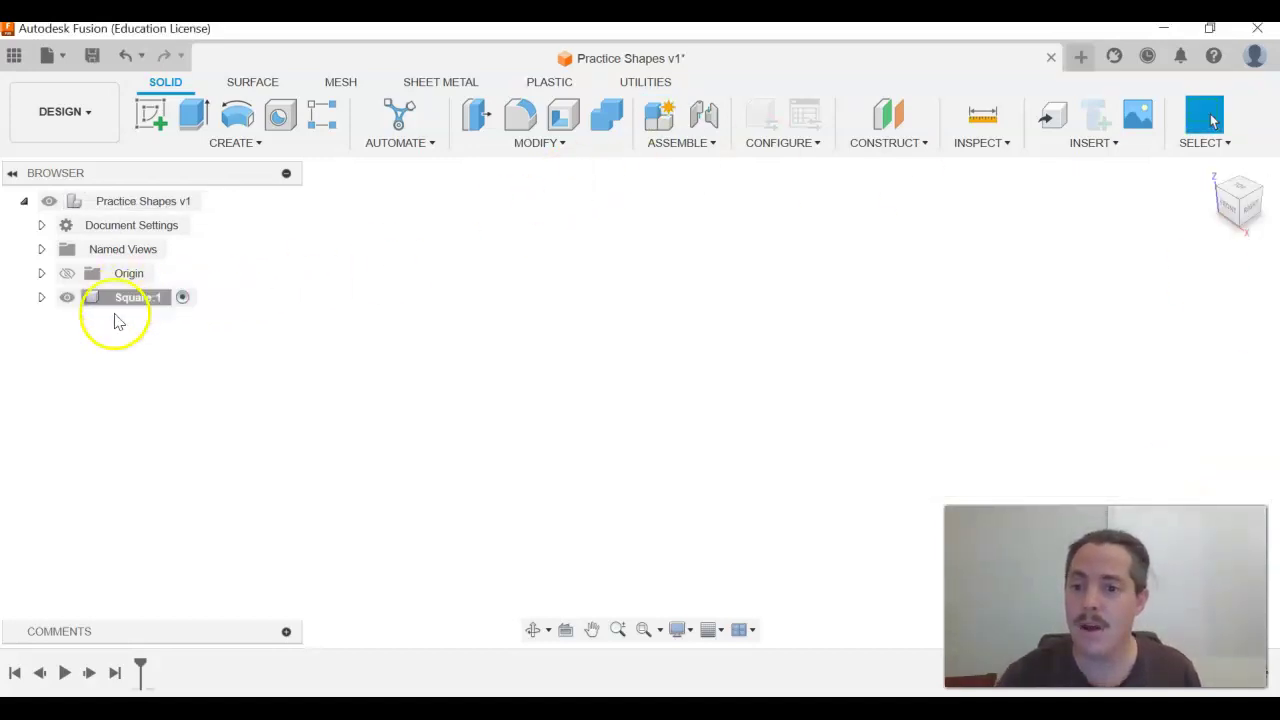
- Make Square:1 the active component in the browser
left_click(130, 299)
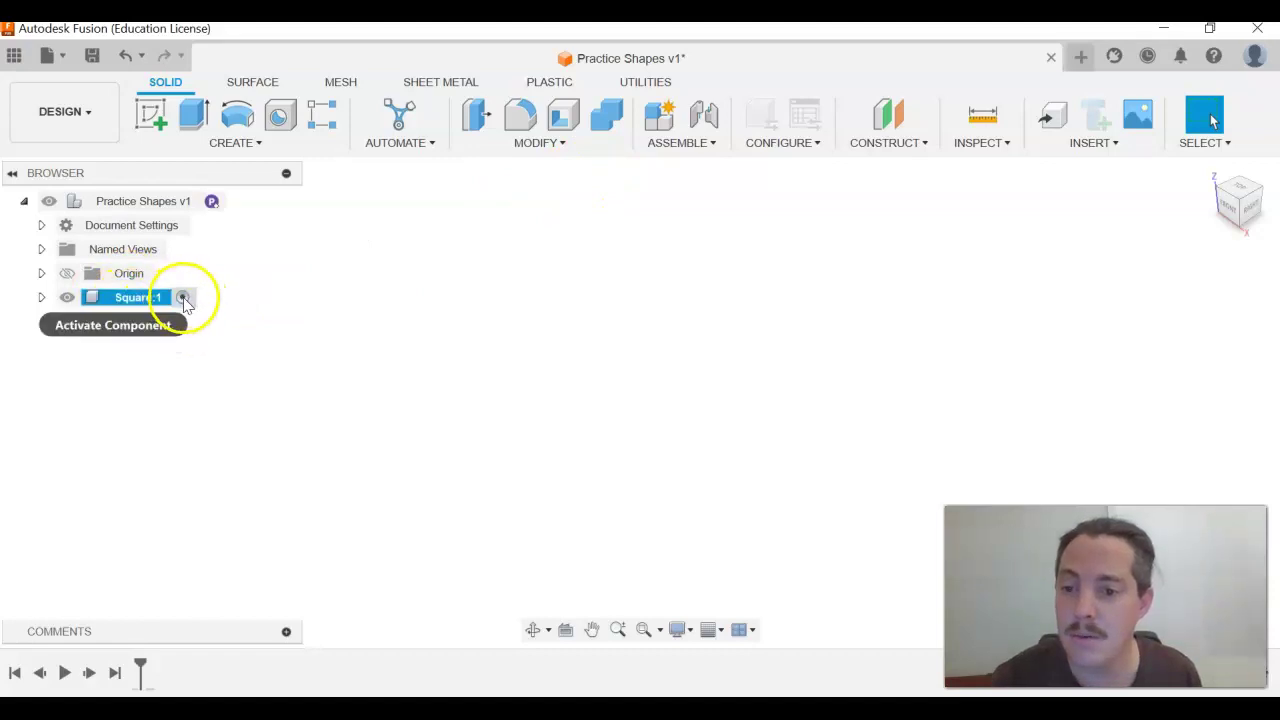
left_click(183, 297)
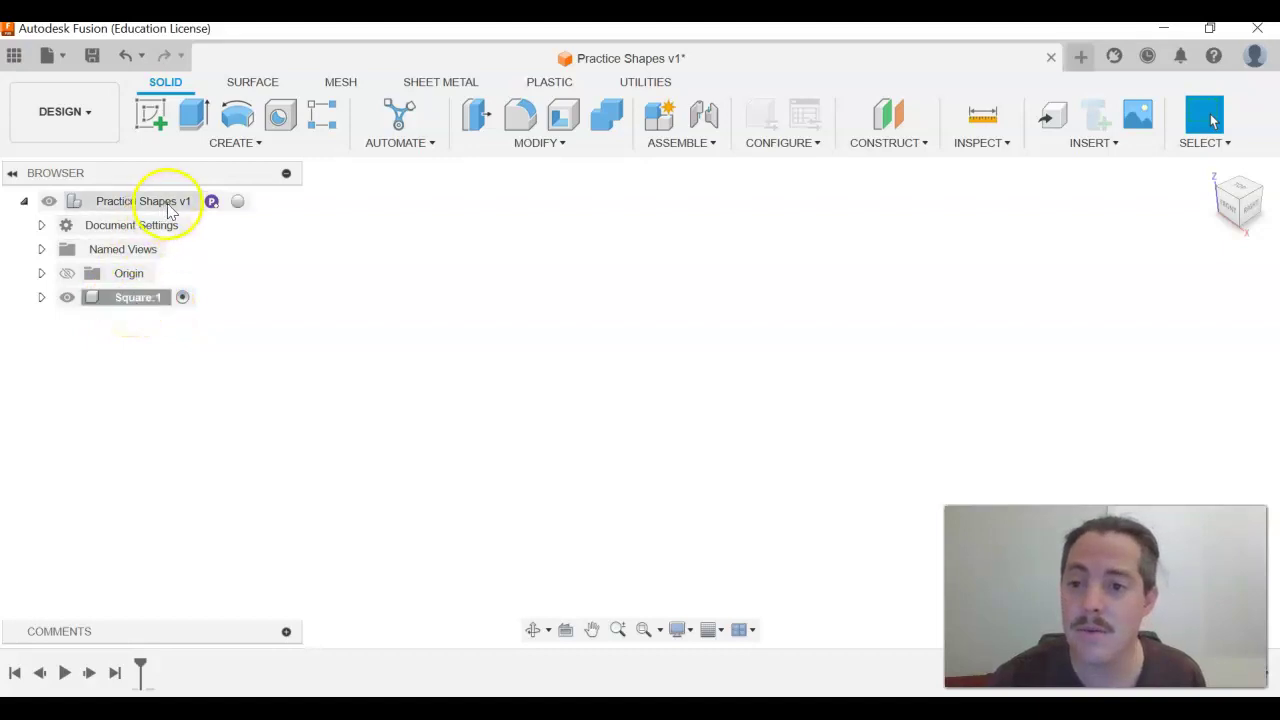
left_click(238, 203)
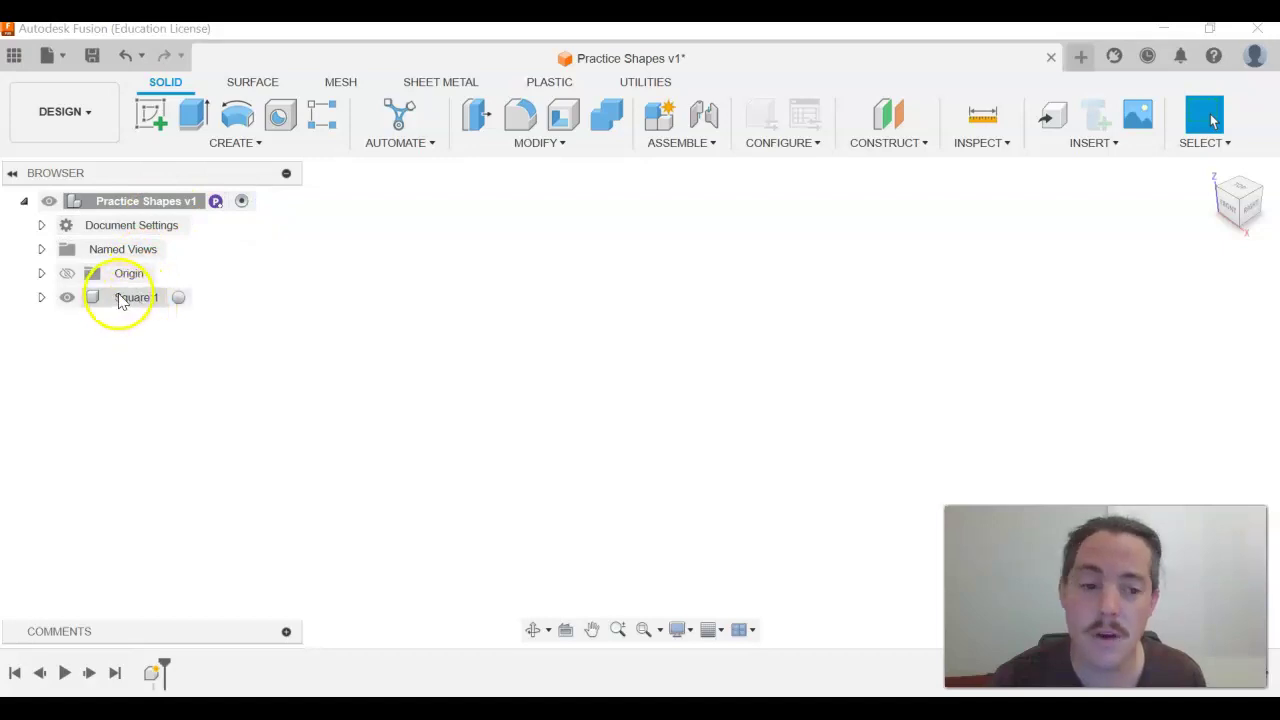
left_click(180, 299)
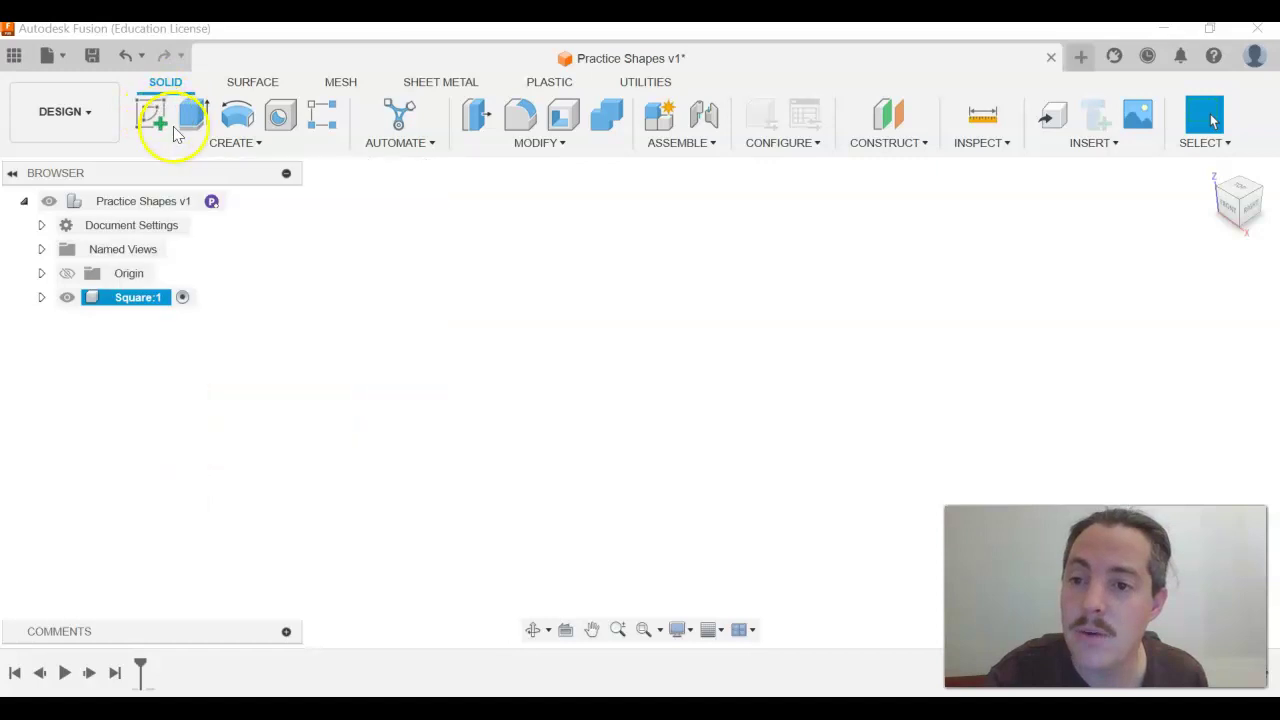
- Start a new sketch on the front (XZ) origin plane
left_click(212, 143)
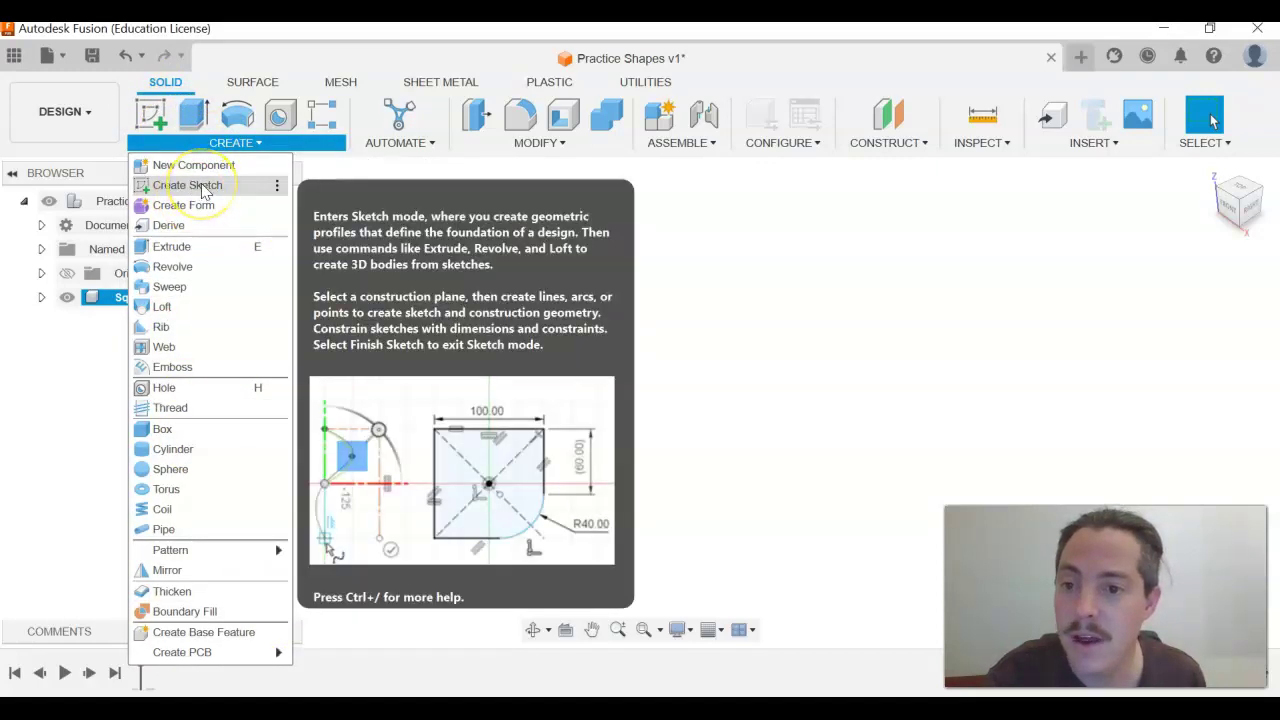
left_click(145, 118)
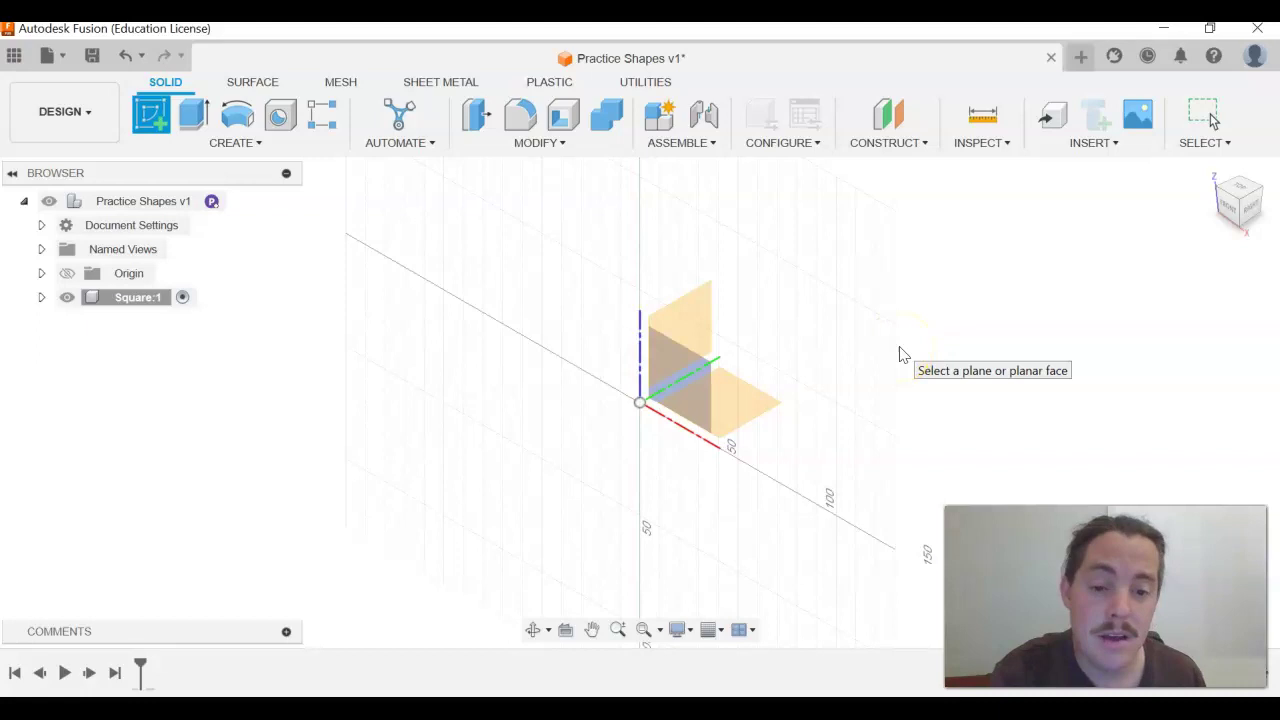
left_click(748, 382)
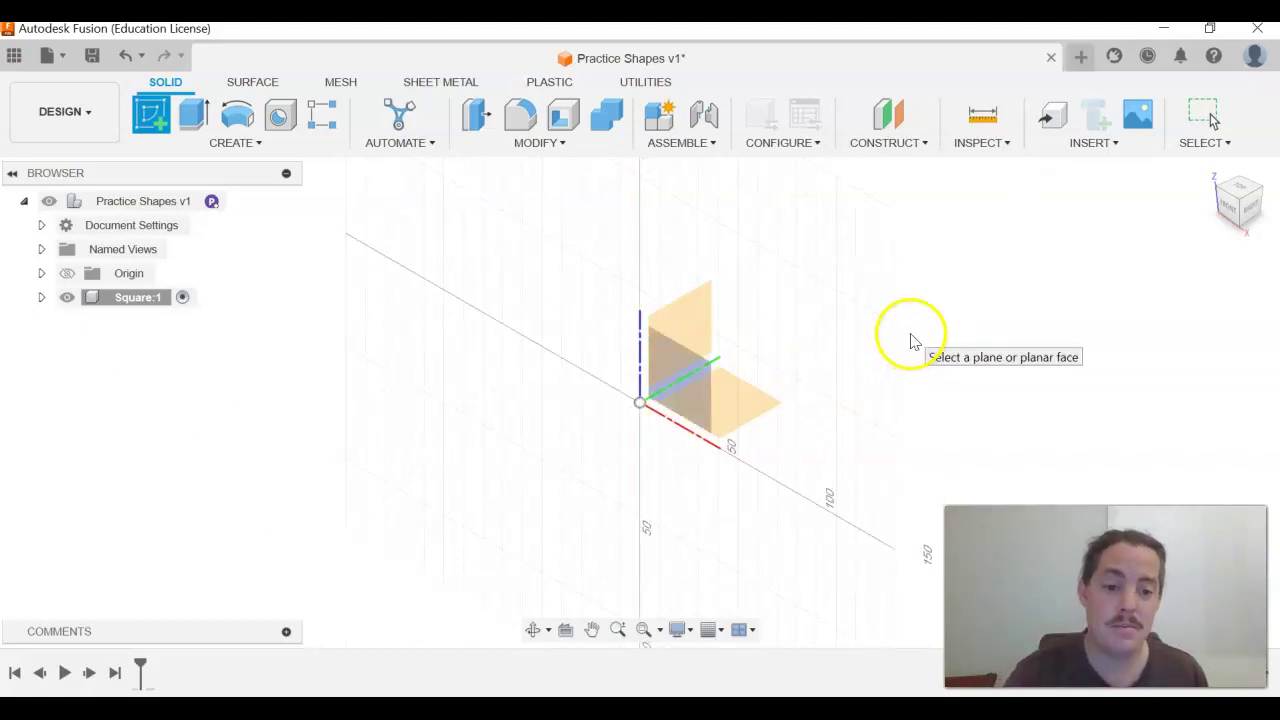
left_click(686, 390)
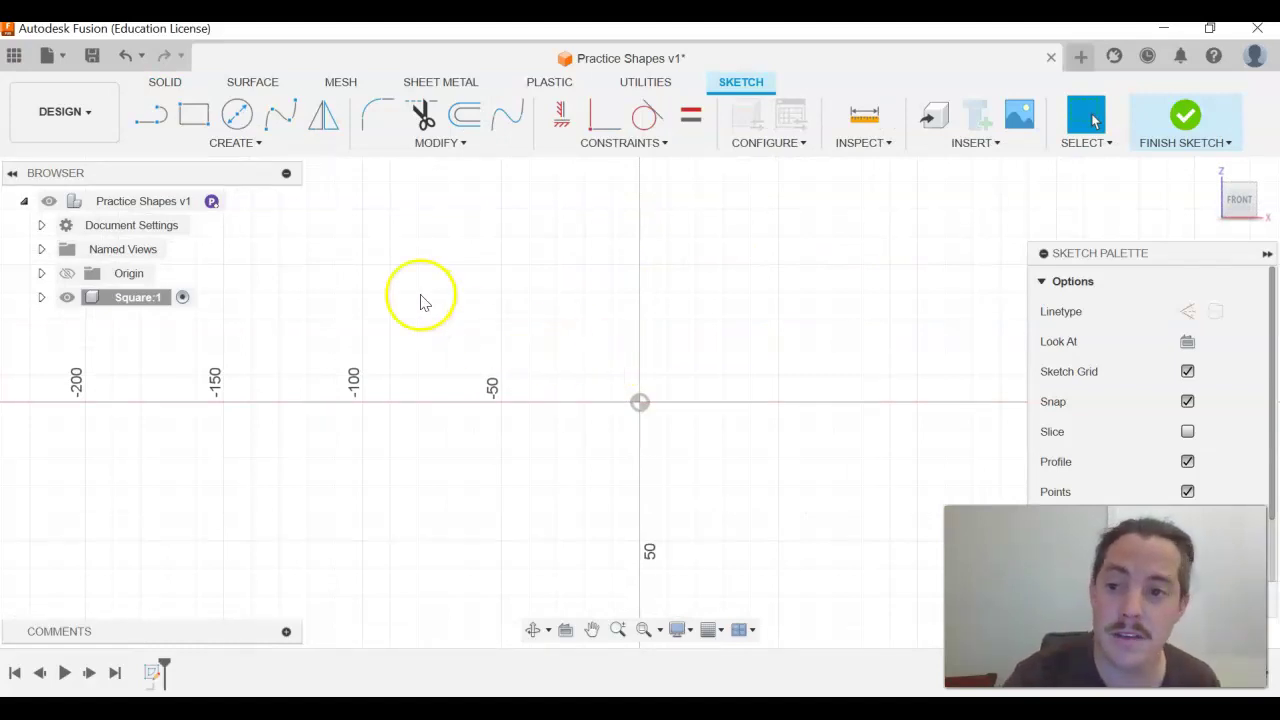
- Draw a trial square from the origin with lines, then undo it to leave the sketch blank
left_click(154, 130)
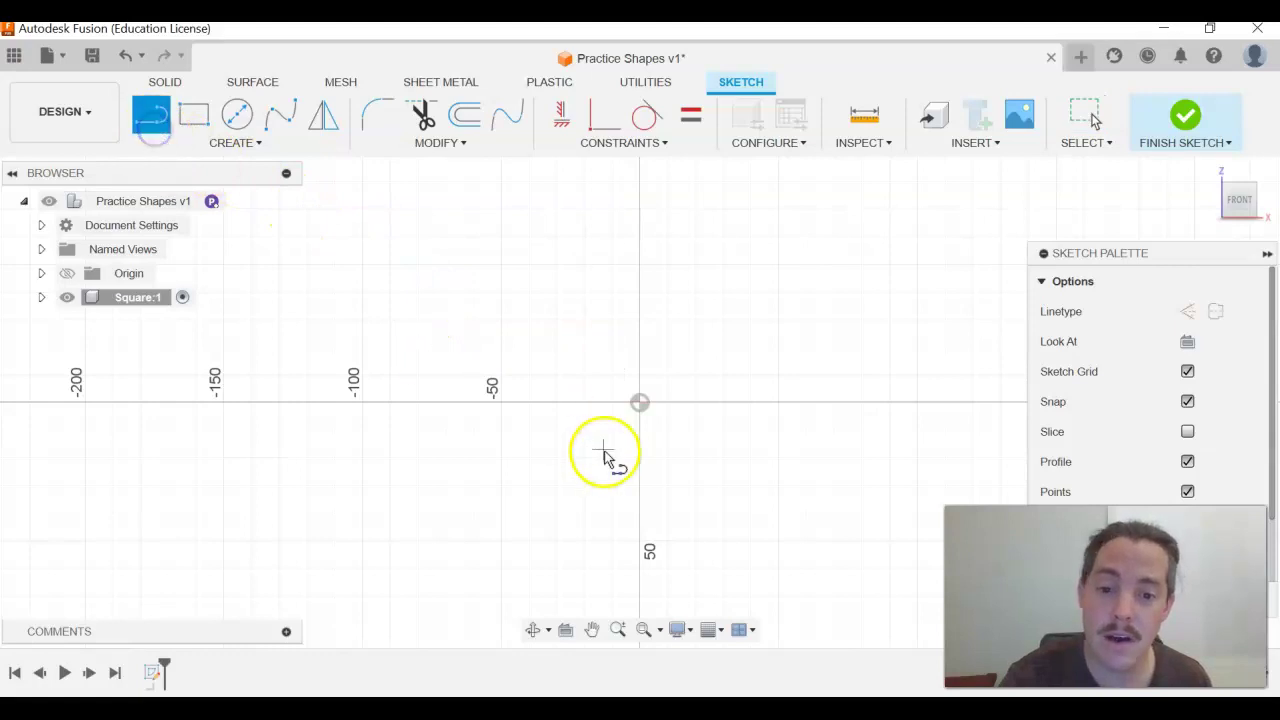
left_click(640, 404)
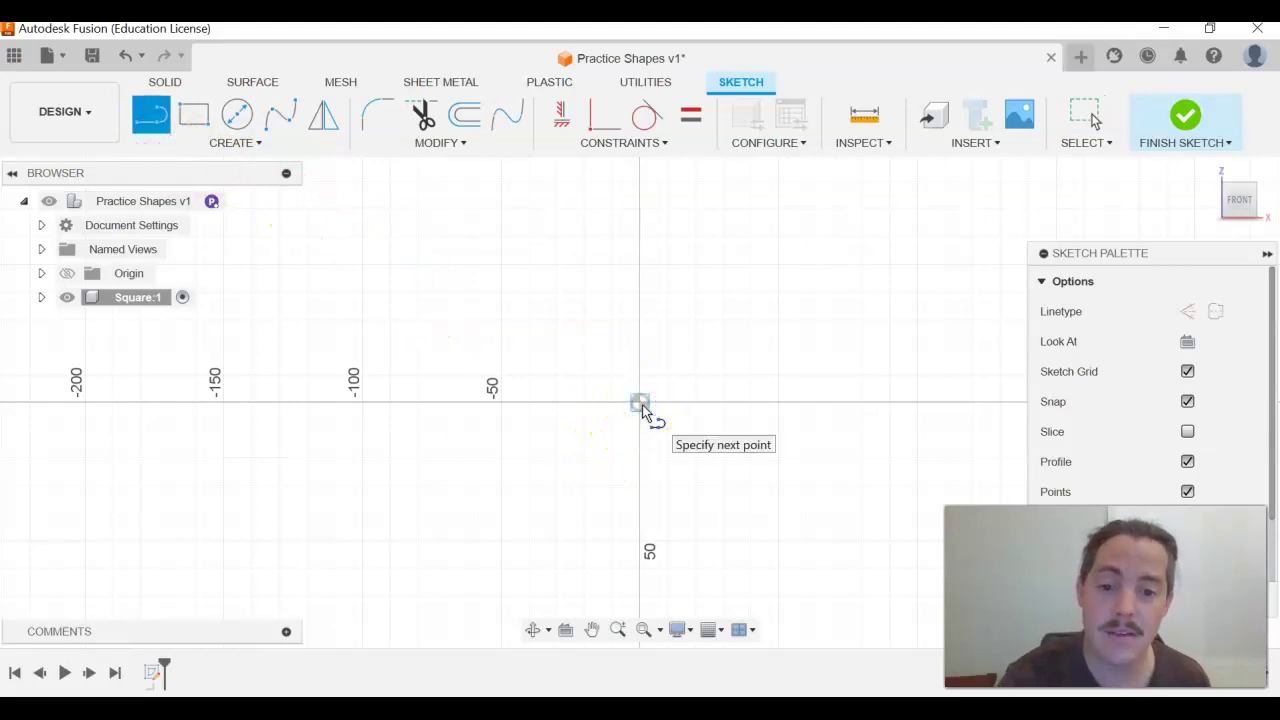
left_click_drag(641, 408, 641, 211)
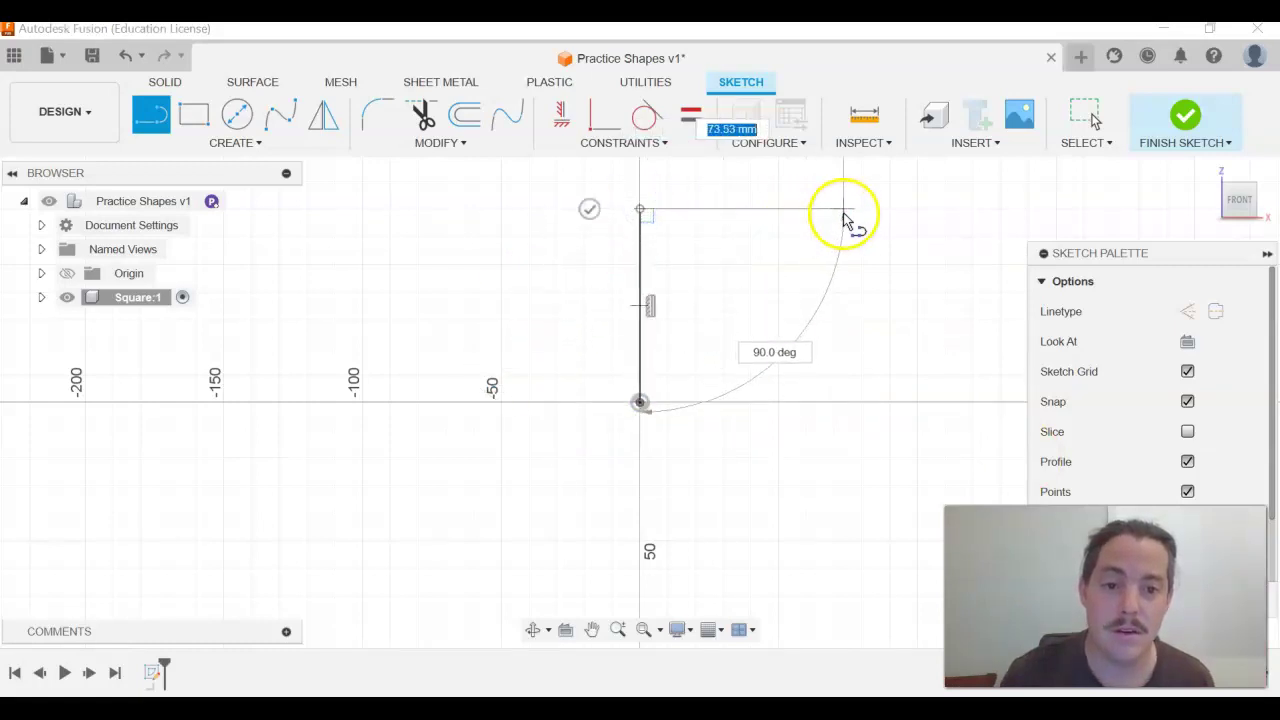
left_click(836, 212)
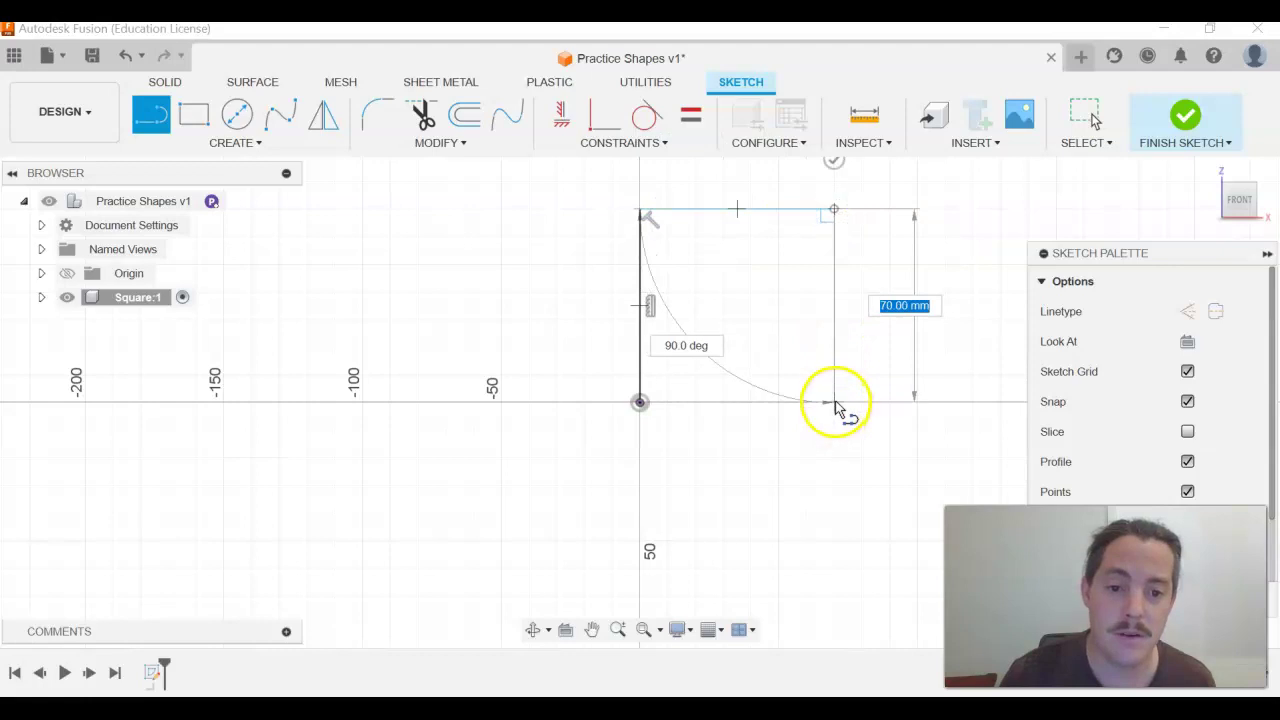
left_click(836, 402)
mouse_move(836, 402)
left_mouse_down()
mouse_move(674, 414)
mouse_move(640, 403)
left_mouse_up()
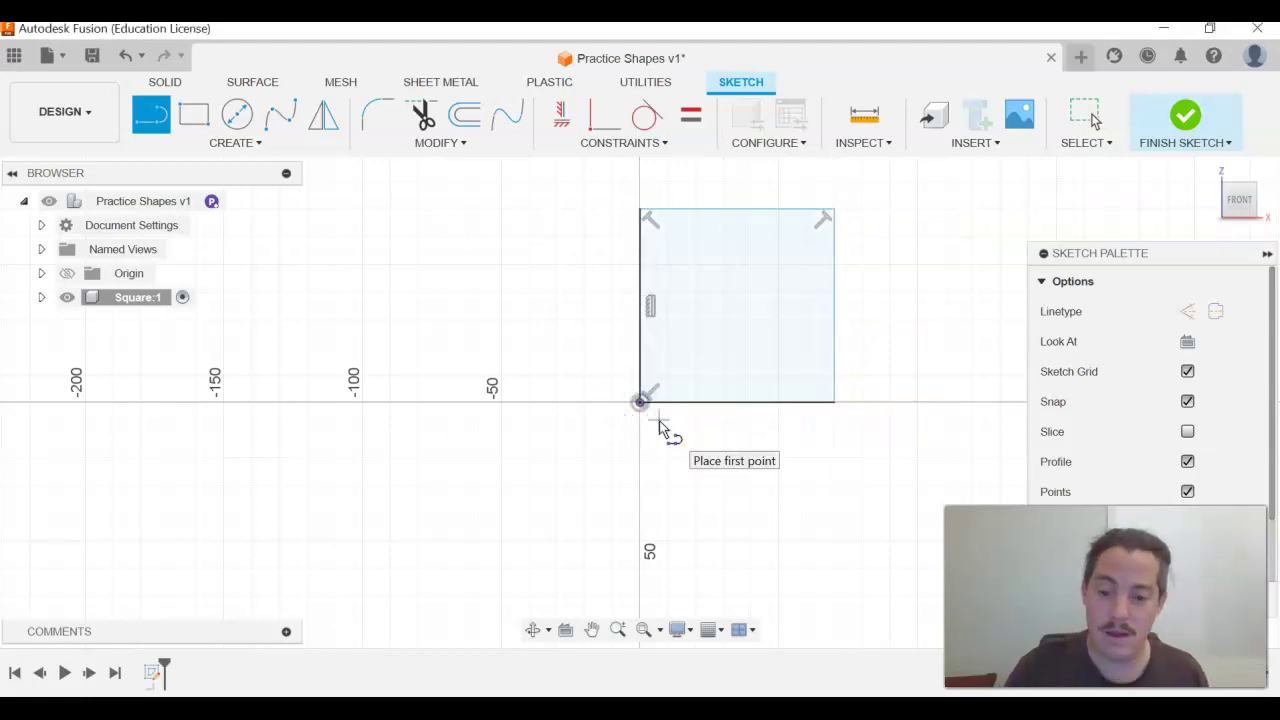
key("ctrl+z")
key("ctrl+z")
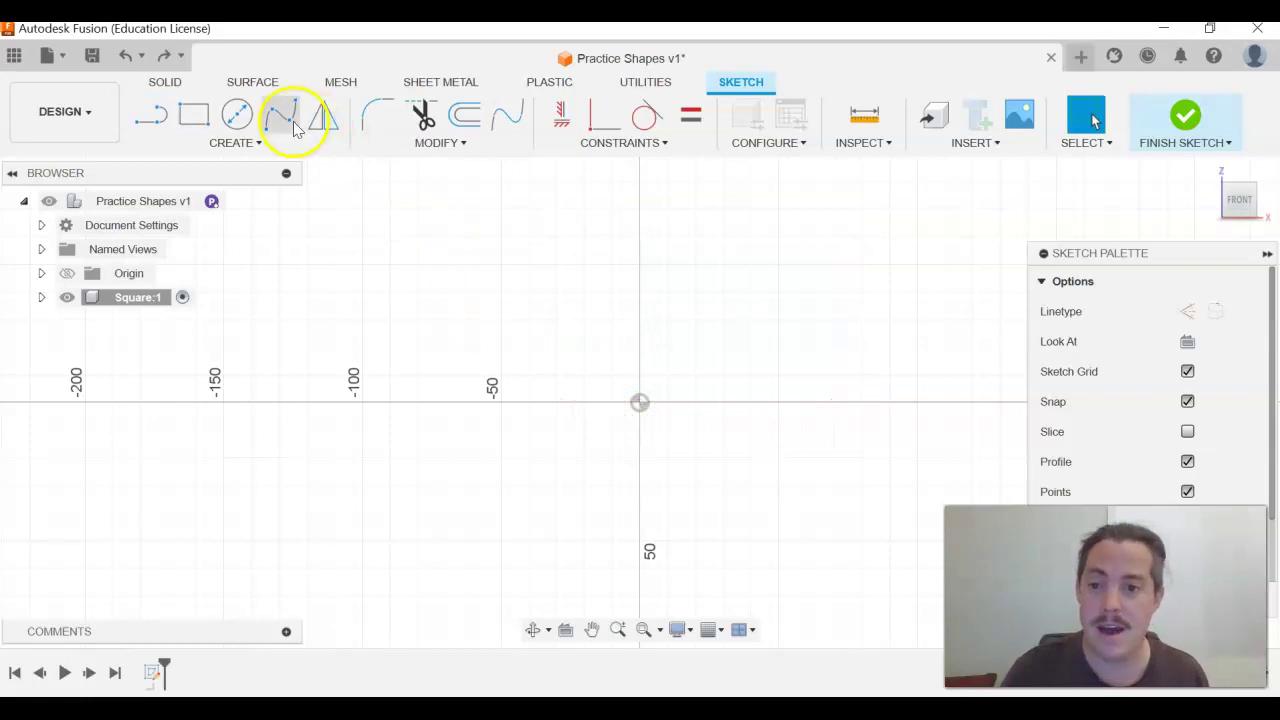
left_click(196, 117)
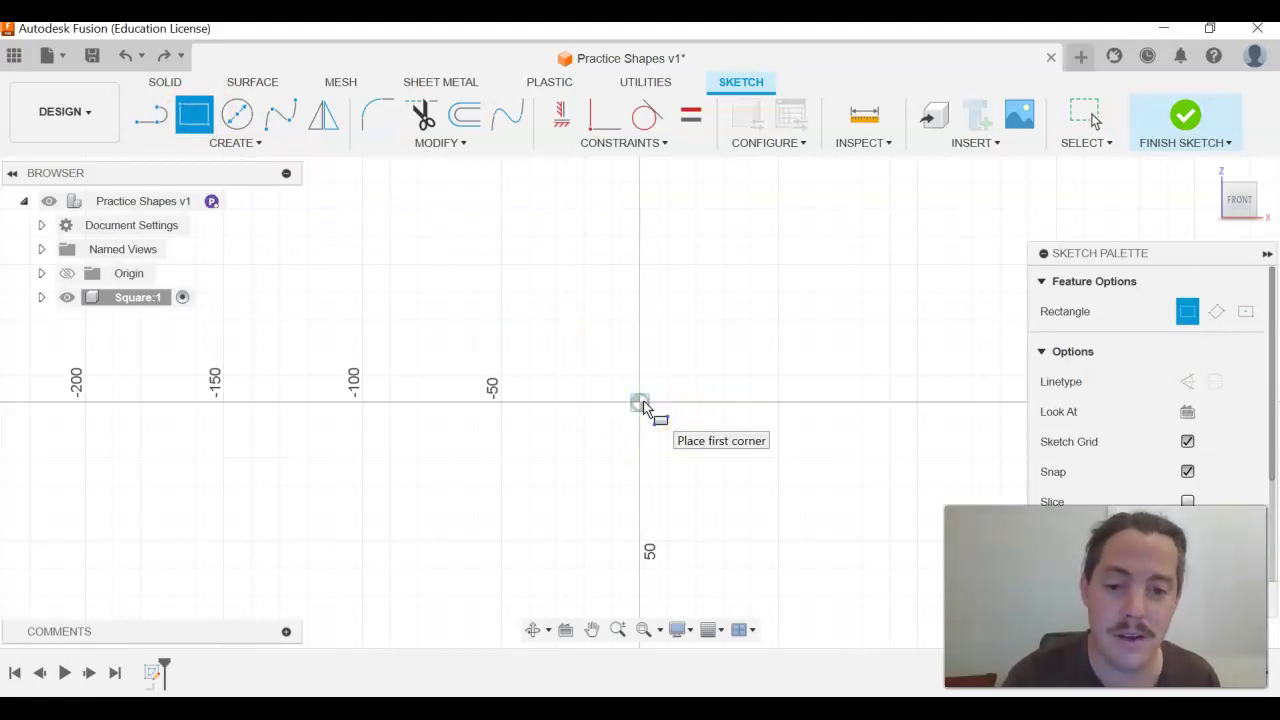
- Drag a two-point rectangle from the origin up and to the right
left_click_drag(641, 405, 859, 210)
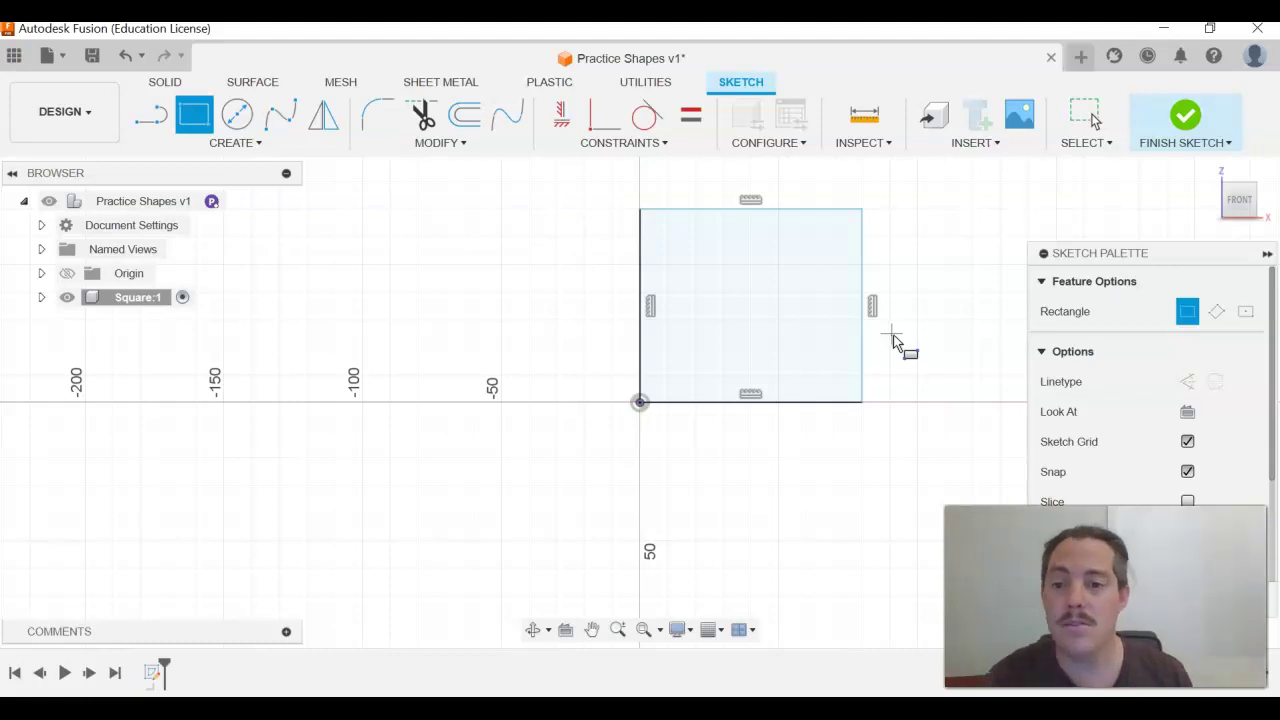
- Add a 70.00 mm height dimension to the rectangle's left edge, placed to its left
left_click(255, 145)
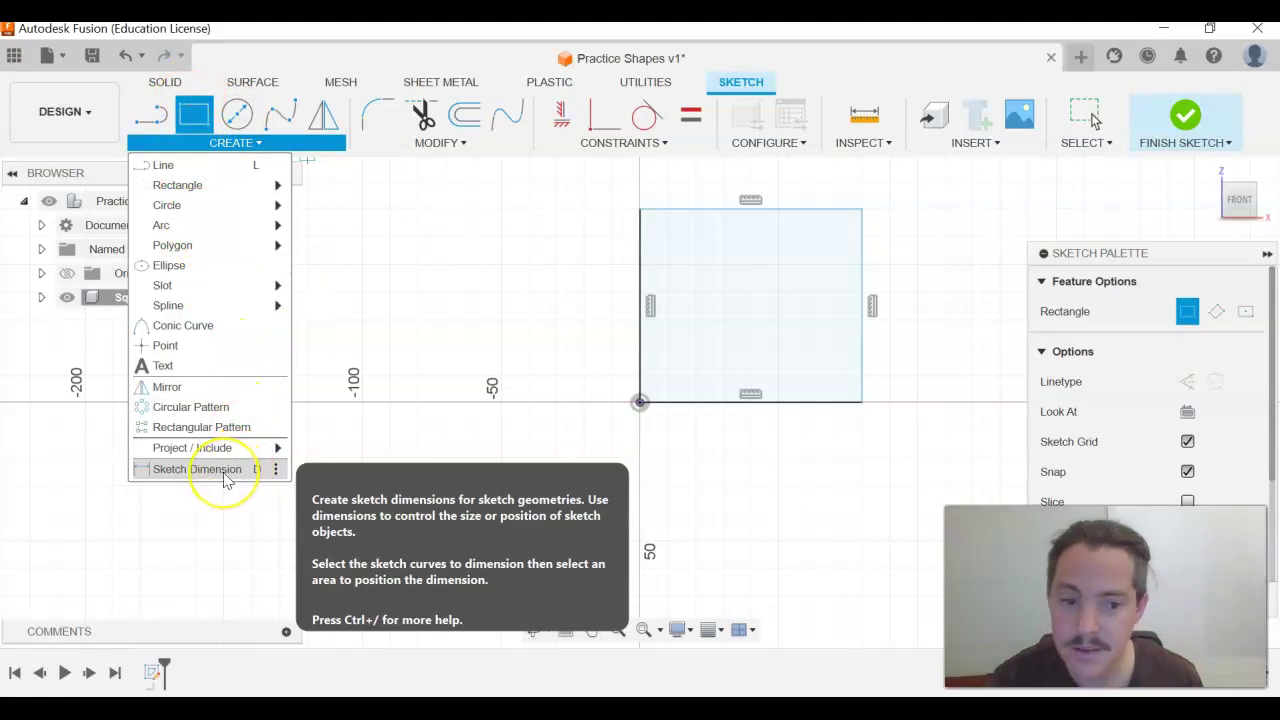
left_click(197, 469)
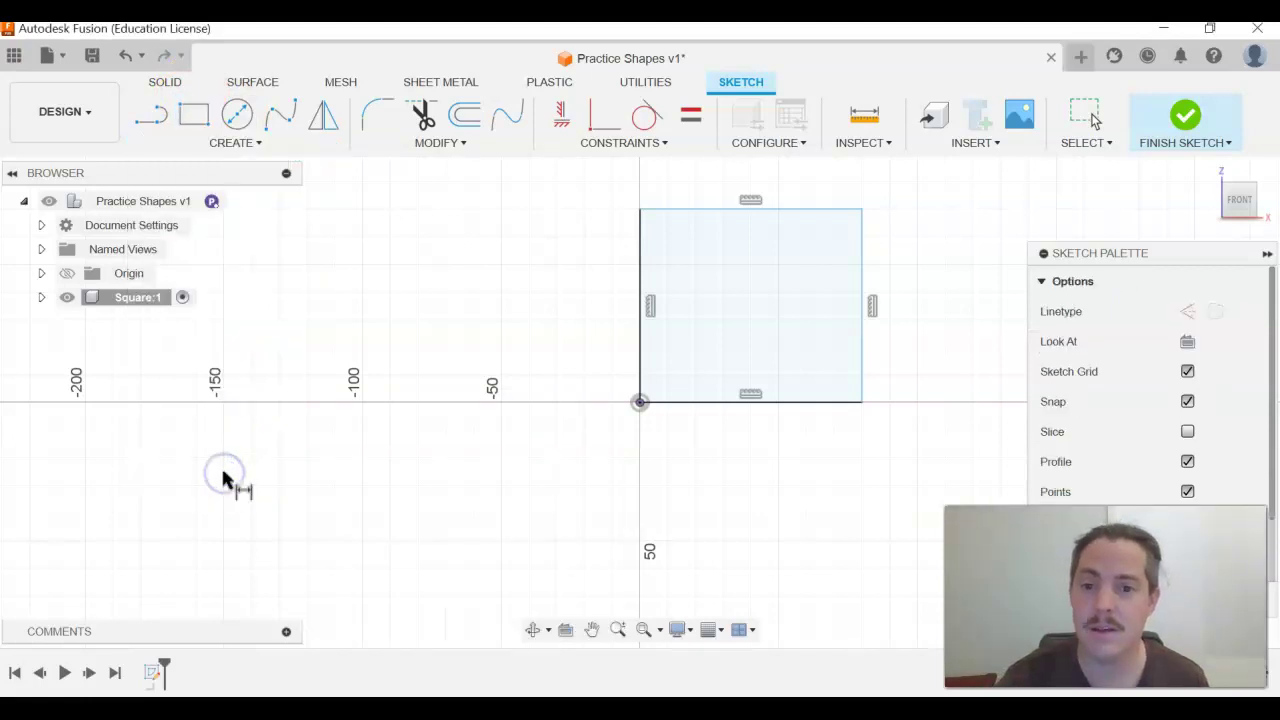
left_click(172, 145)
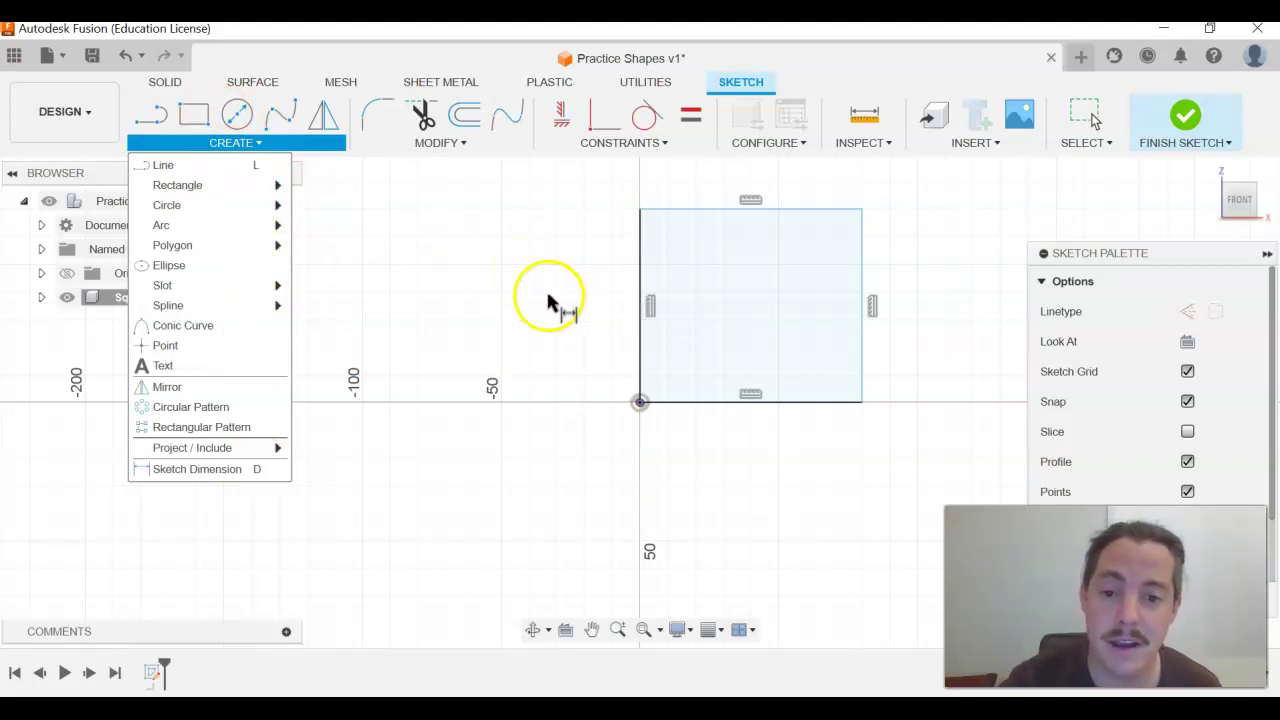
left_click(215, 469)
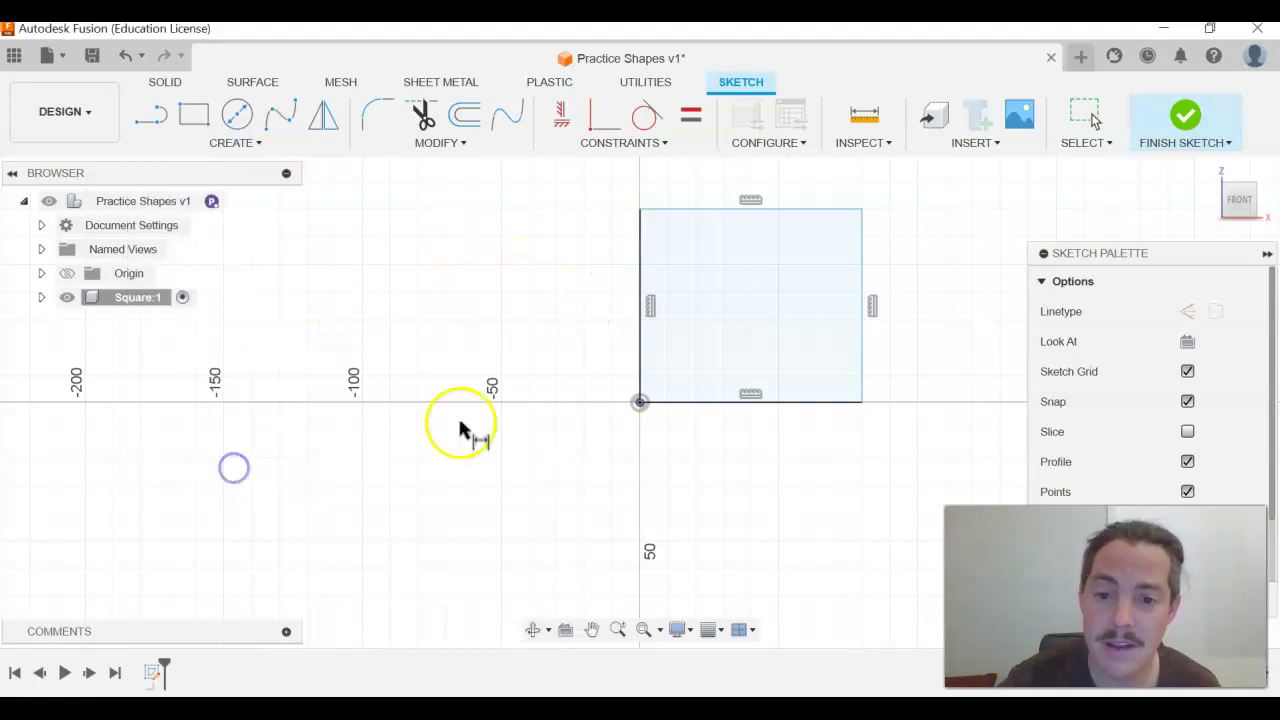
left_click(640, 305)
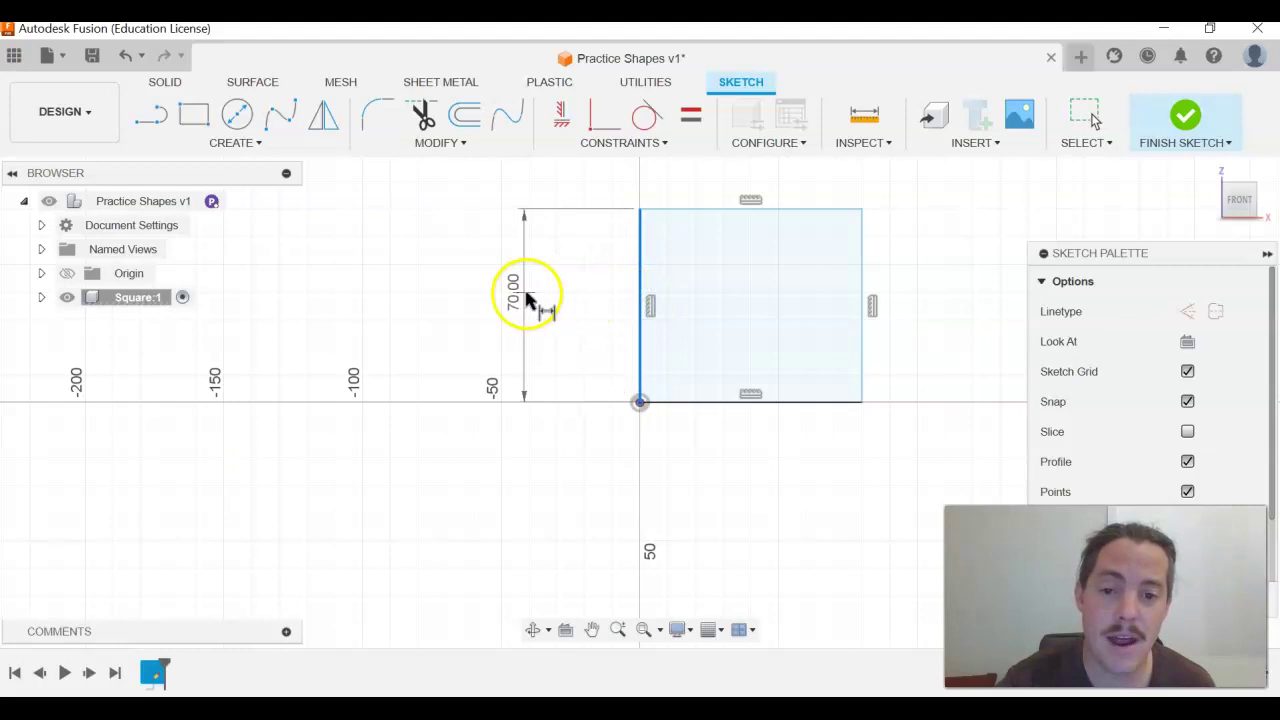
left_click(529, 302)
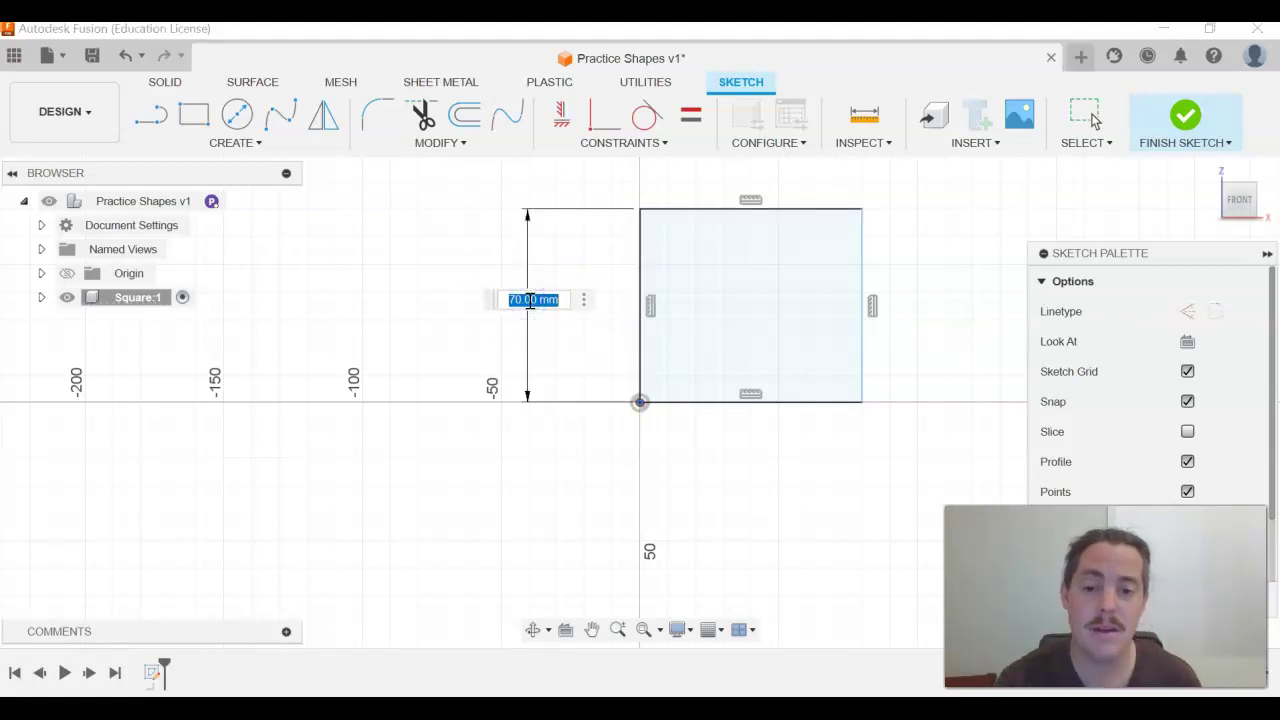
left_click(540, 328)
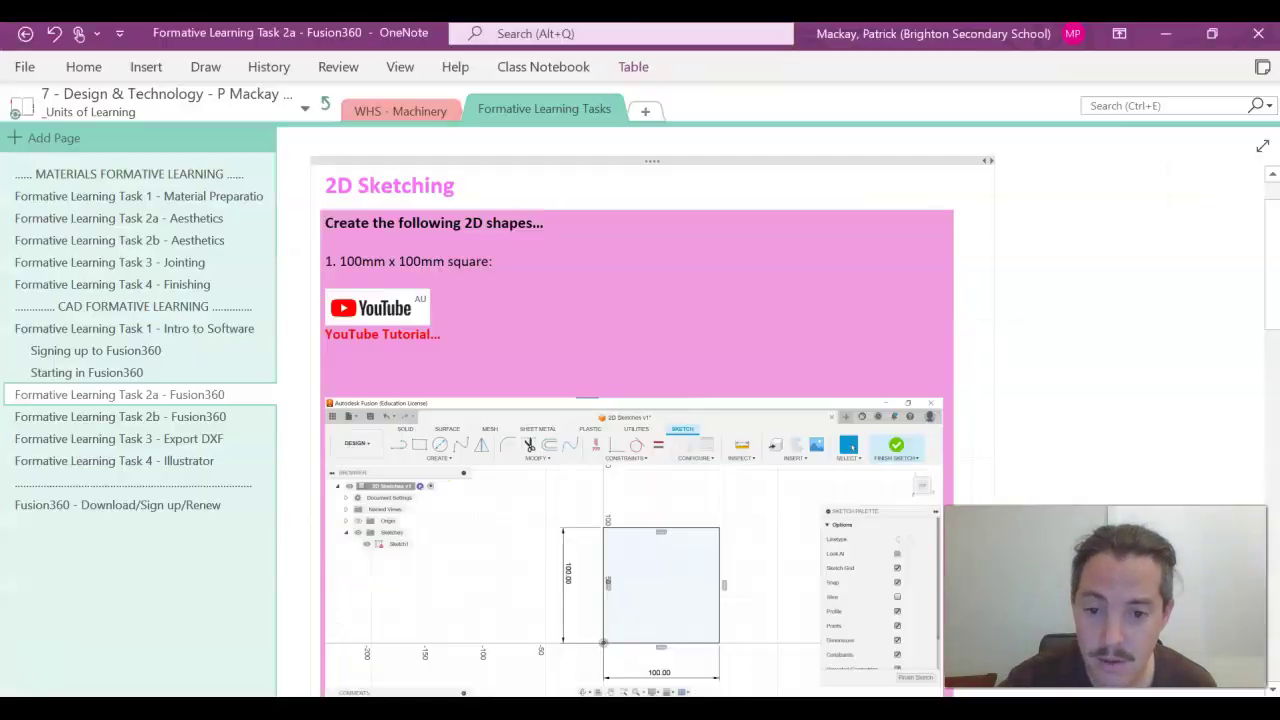
- Scroll the OneNote task page to review the dimensioned 100 mm square example
scroll(371, 373, "down", 3)
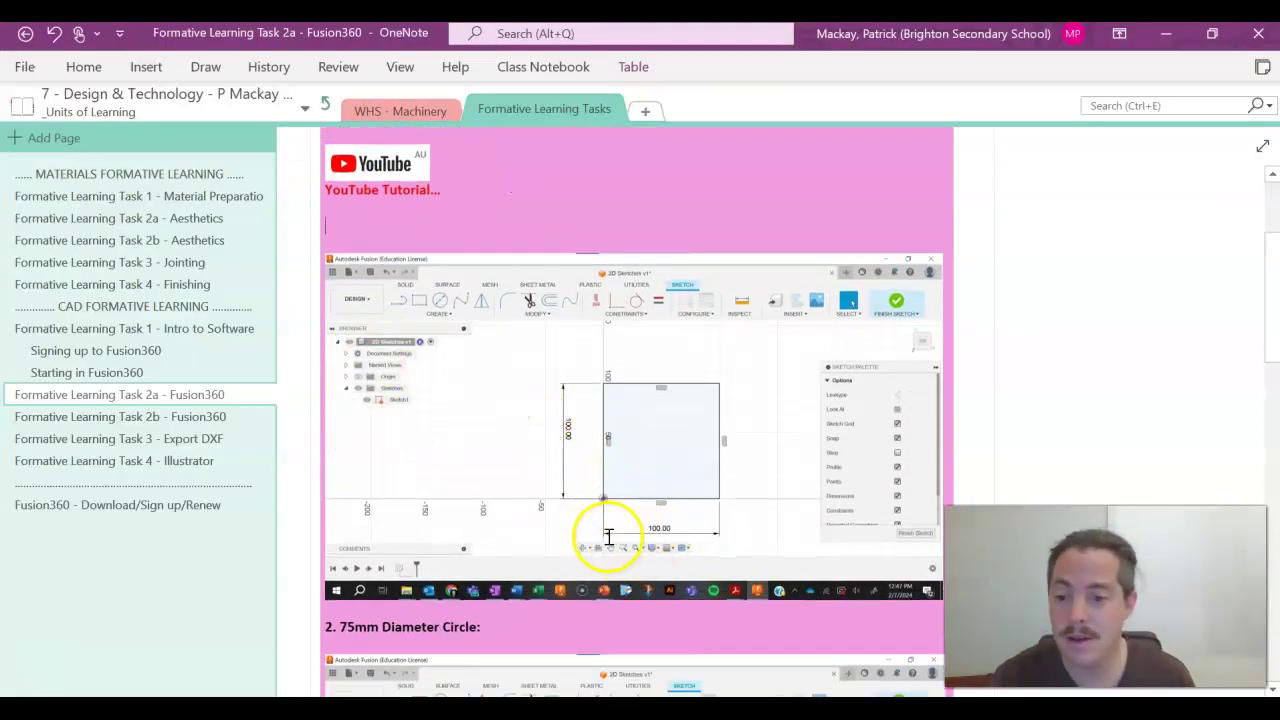
scroll(504, 377, "up", 2)
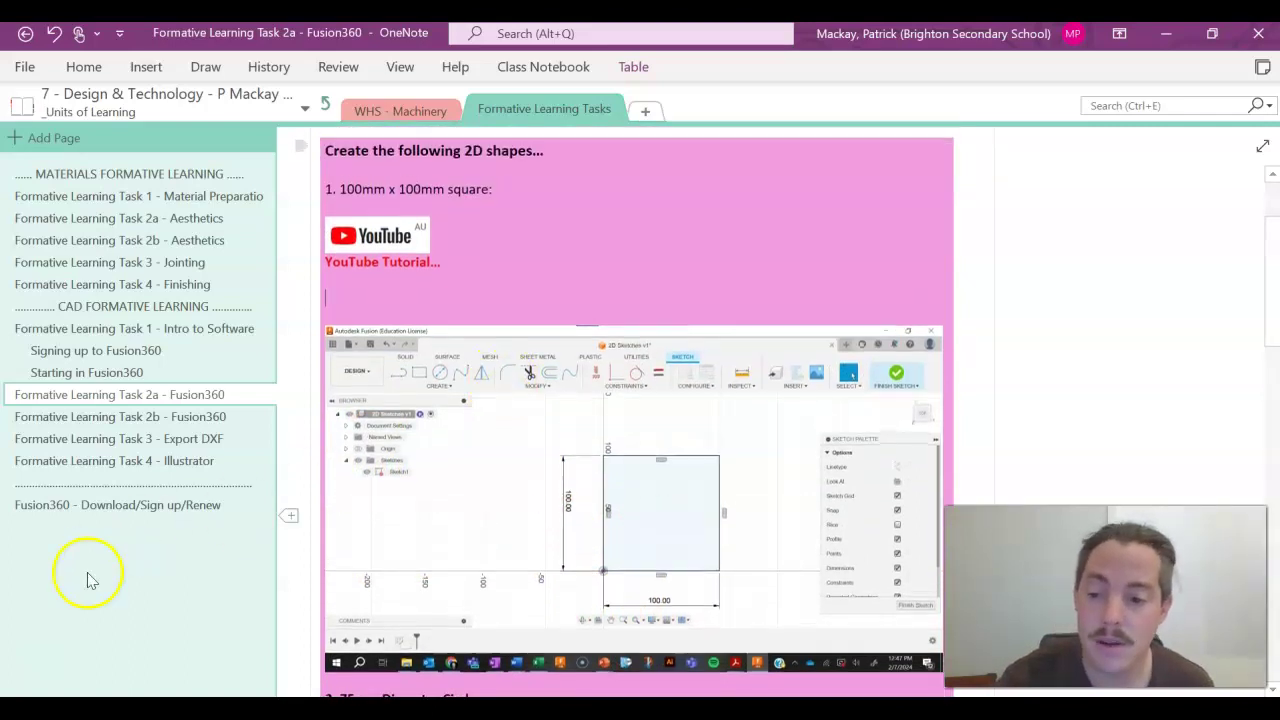
- Set the rectangle's height dimension to 100 mm
key("alt+Tab")
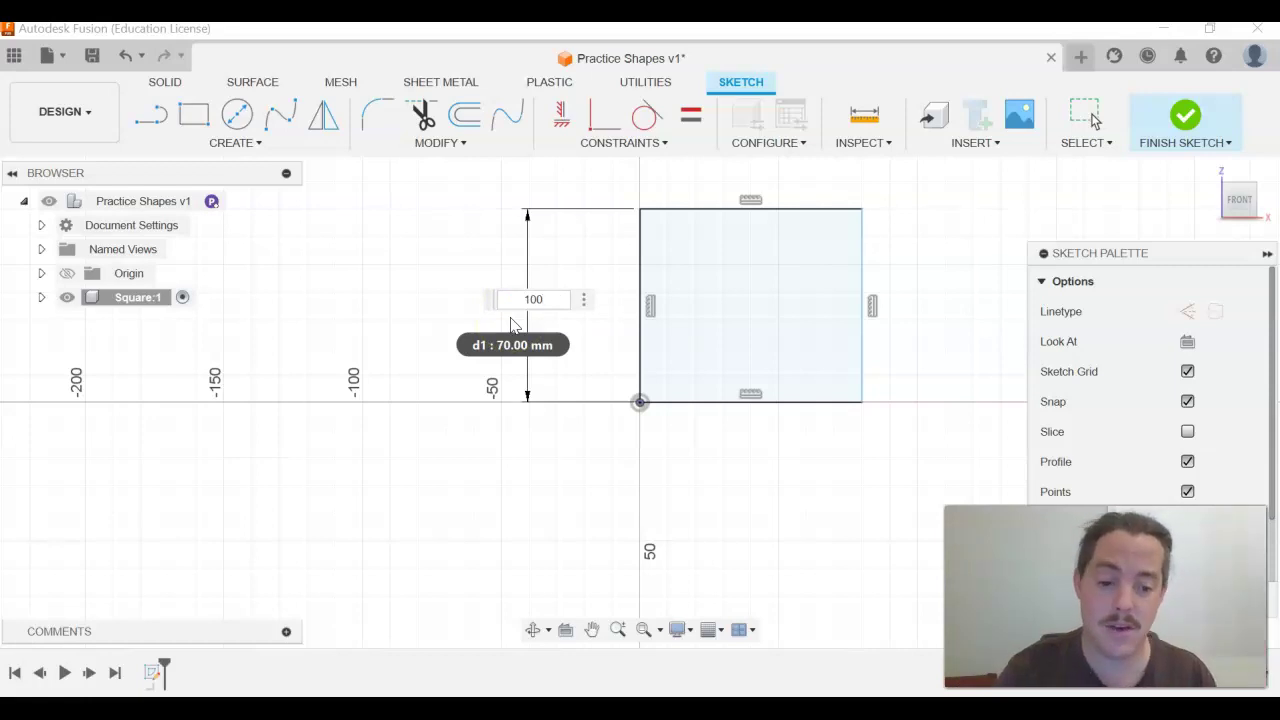
key("Return")
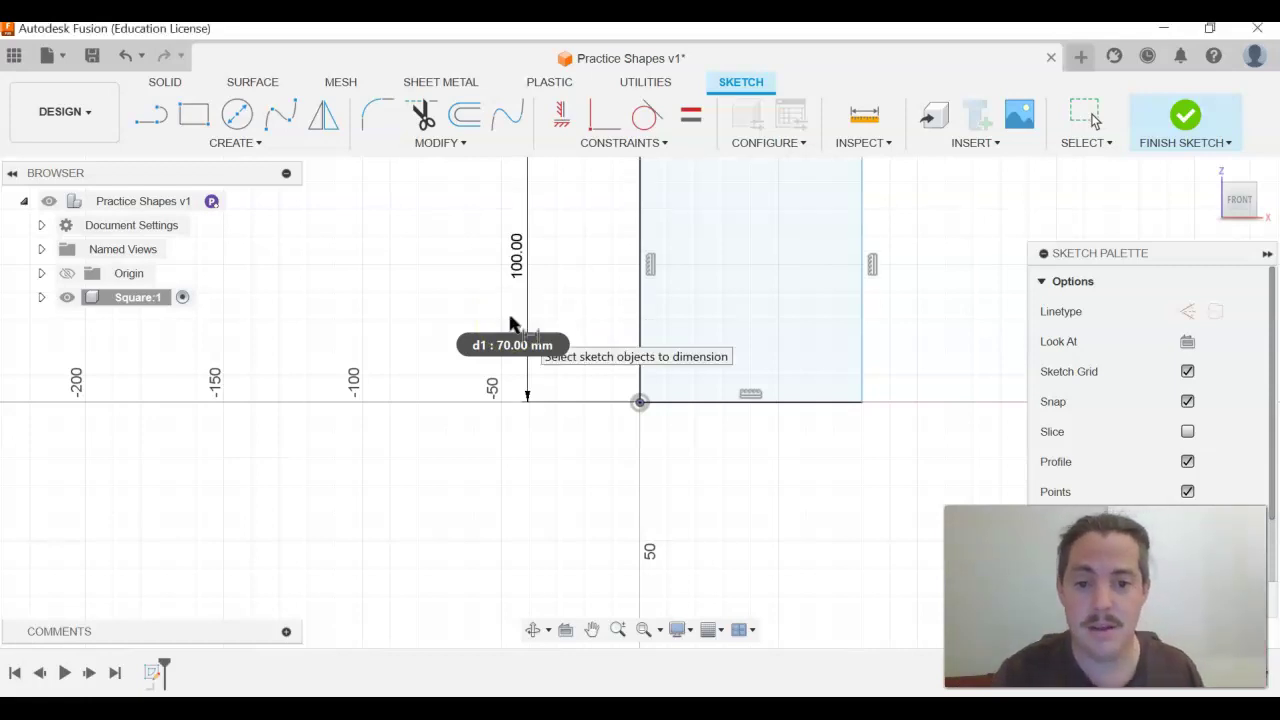
left_click(838, 318)
- Dimension the rectangle's bottom edge with a 100 mm width
scroll(840, 320, "down", 1)
scroll(842, 320, "down", 2)
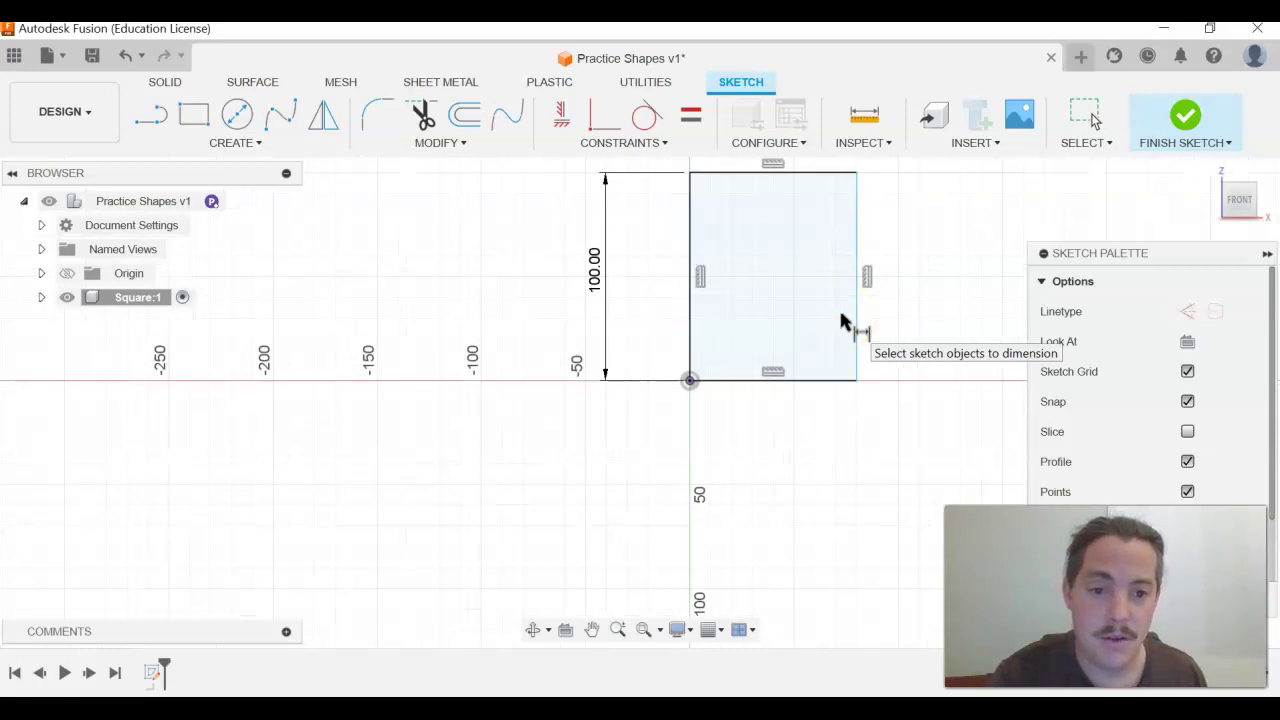
middle_click_drag(910, 252, 836, 306)
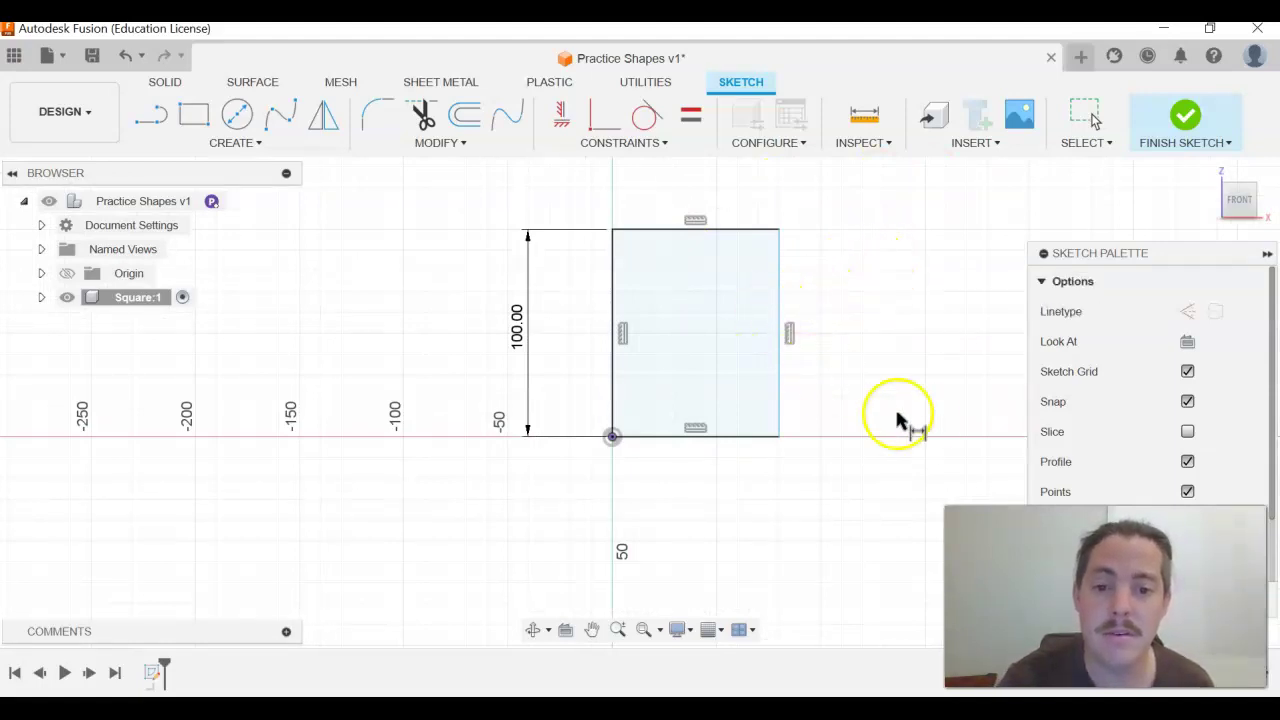
left_click(712, 442)
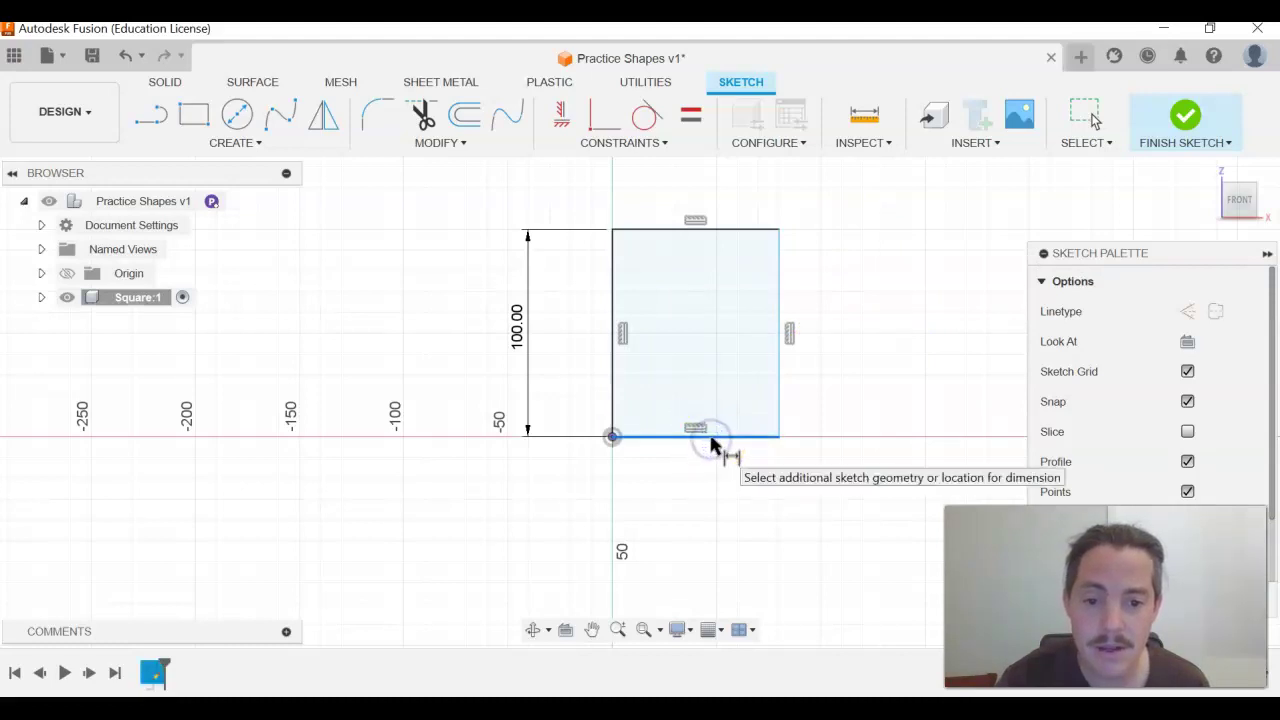
left_click(716, 522)
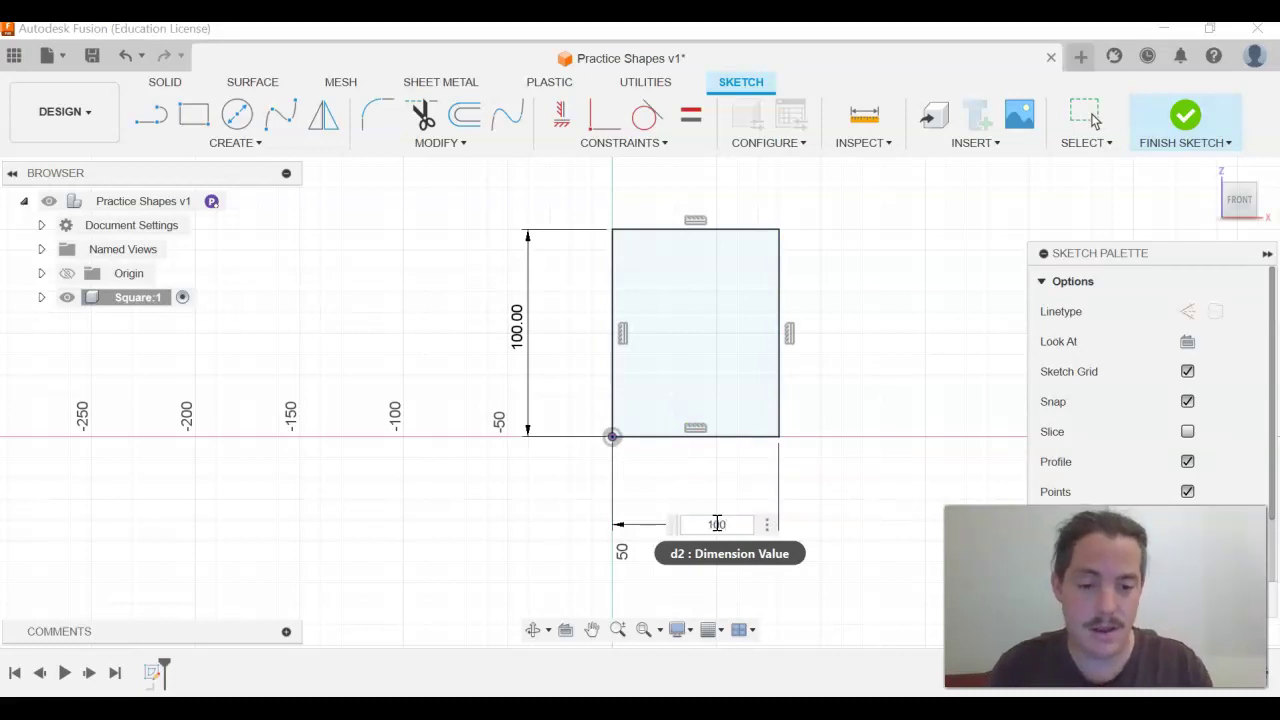
key("Return")
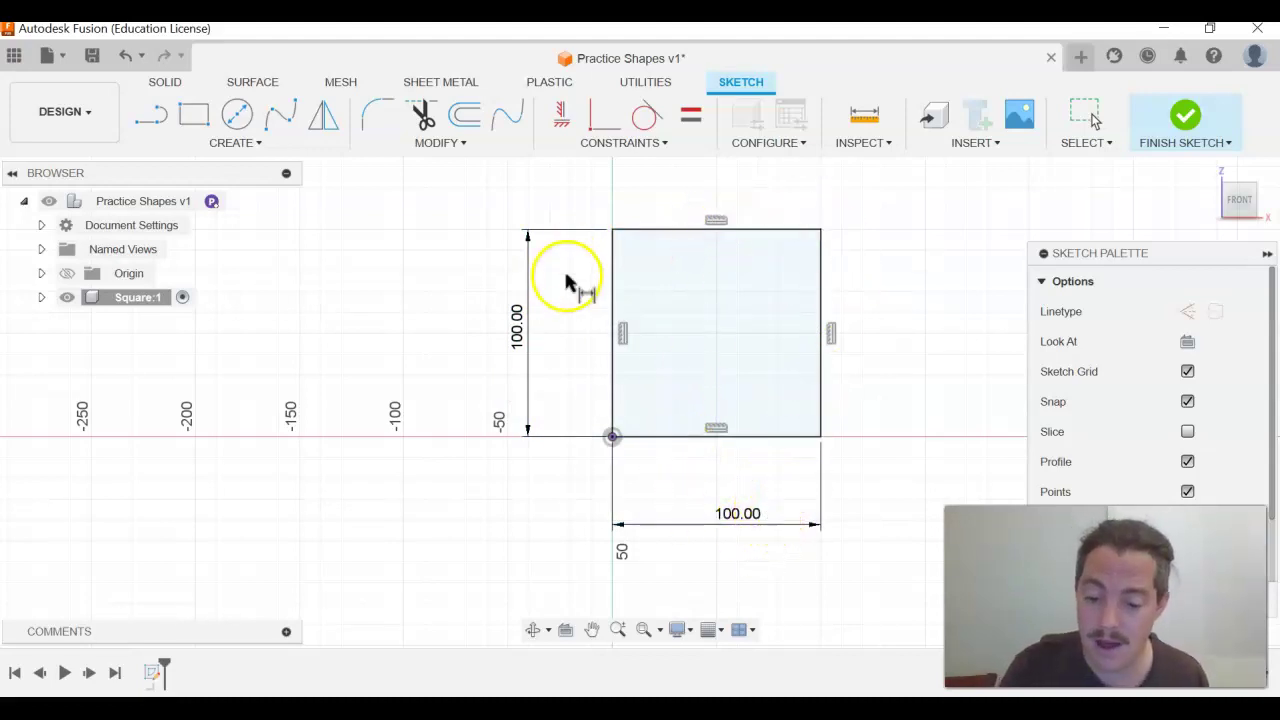
- Undo the height and width changes, restoring the 70 and 80 mm sizes
key("Escape")
key("ctrl+z")
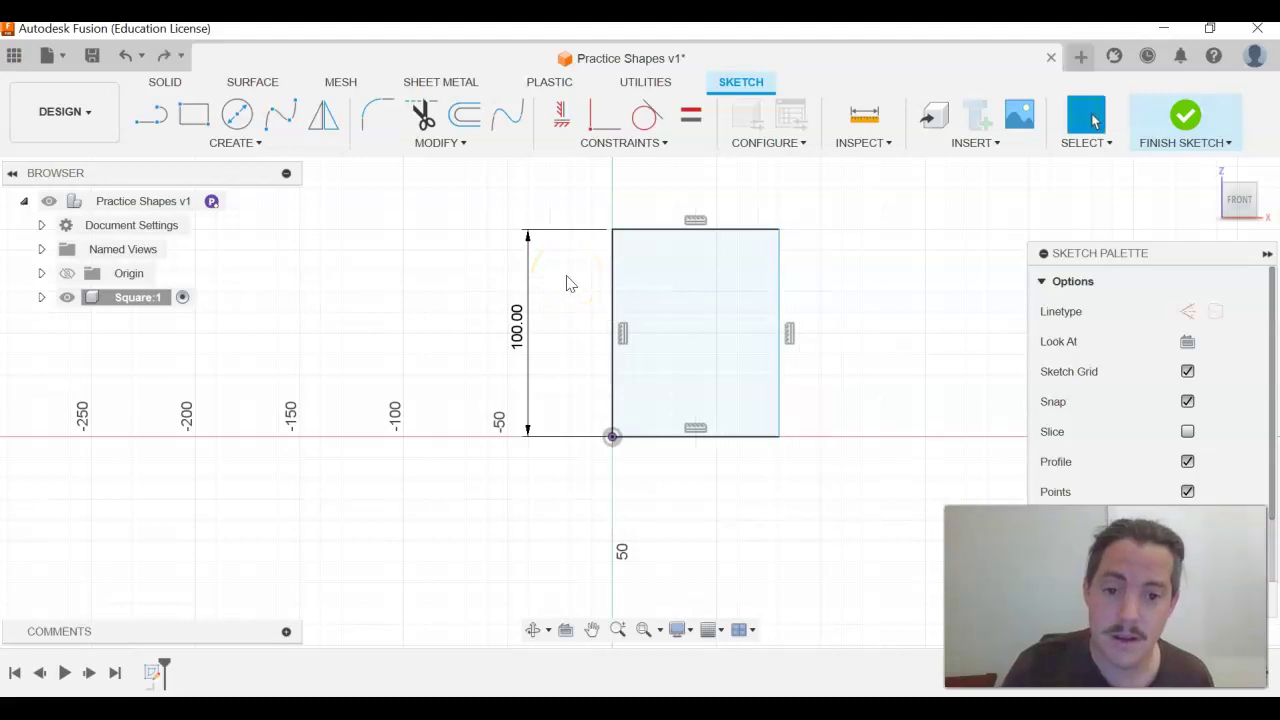
key("ctrl+z")
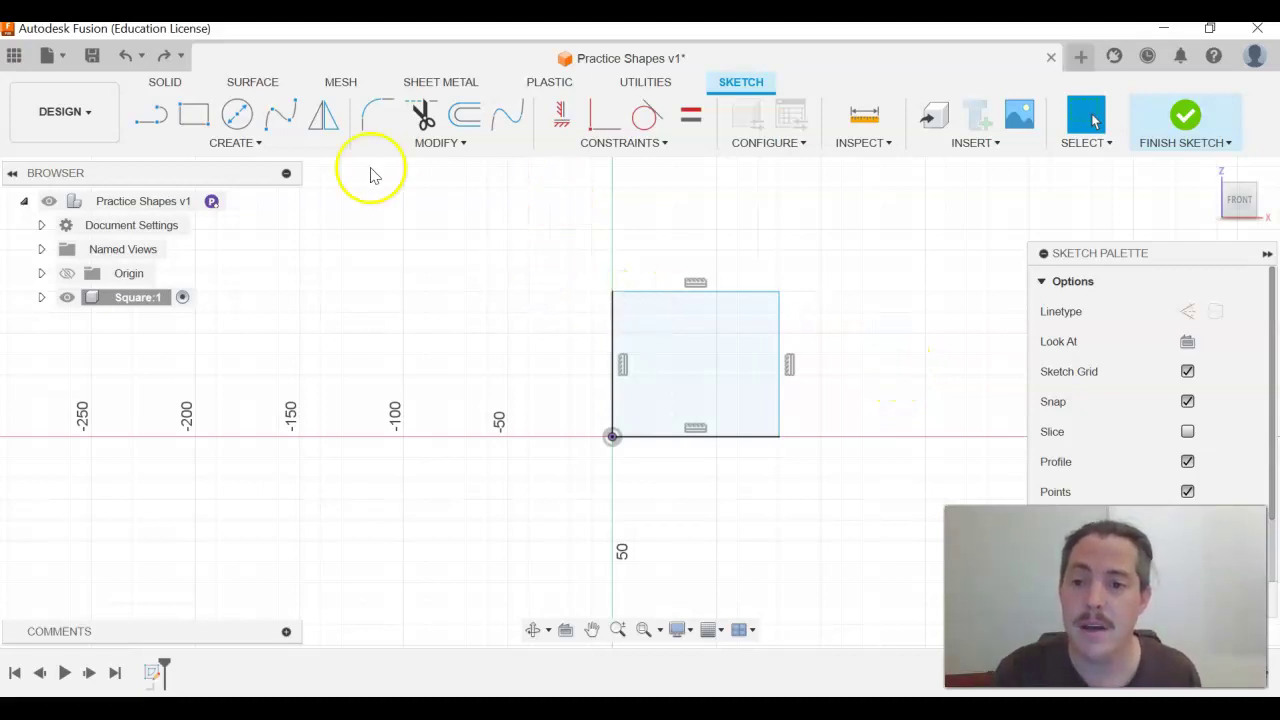
- Dimension the height between the square's left corners as 100 mm
left_click(335, 142)
left_click(244, 471)
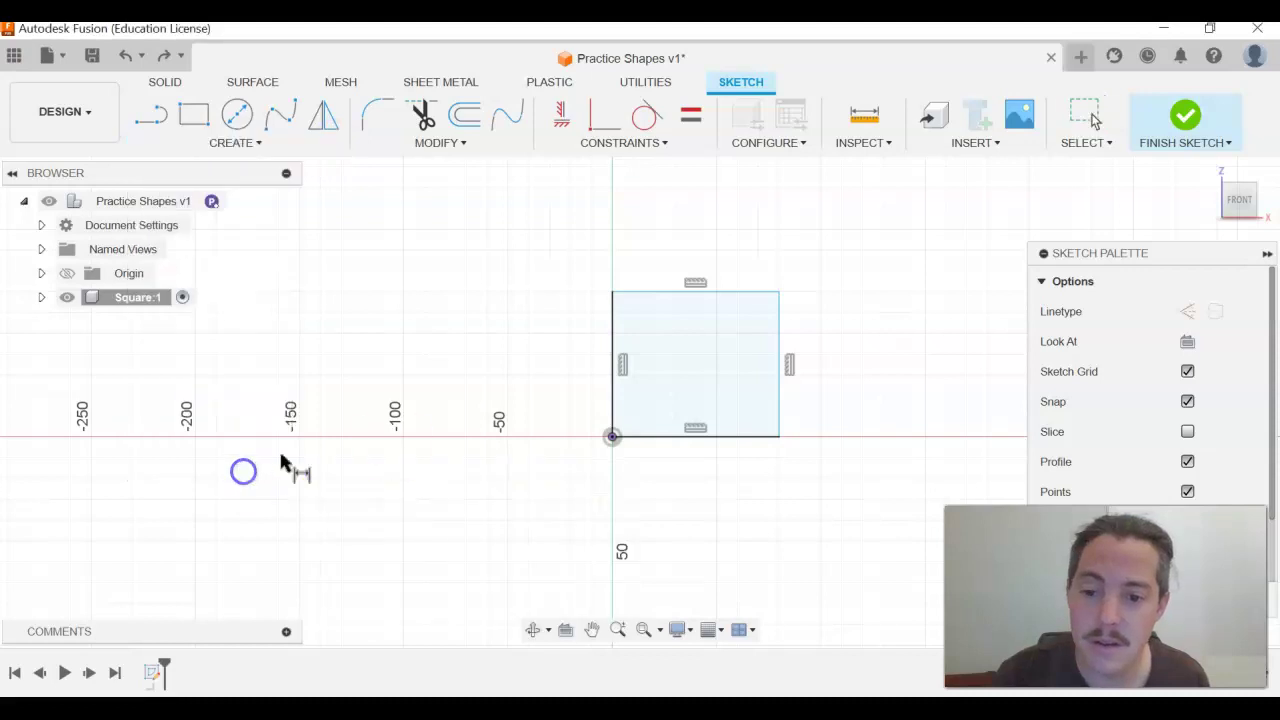
left_click(611, 291)
left_click(611, 435)
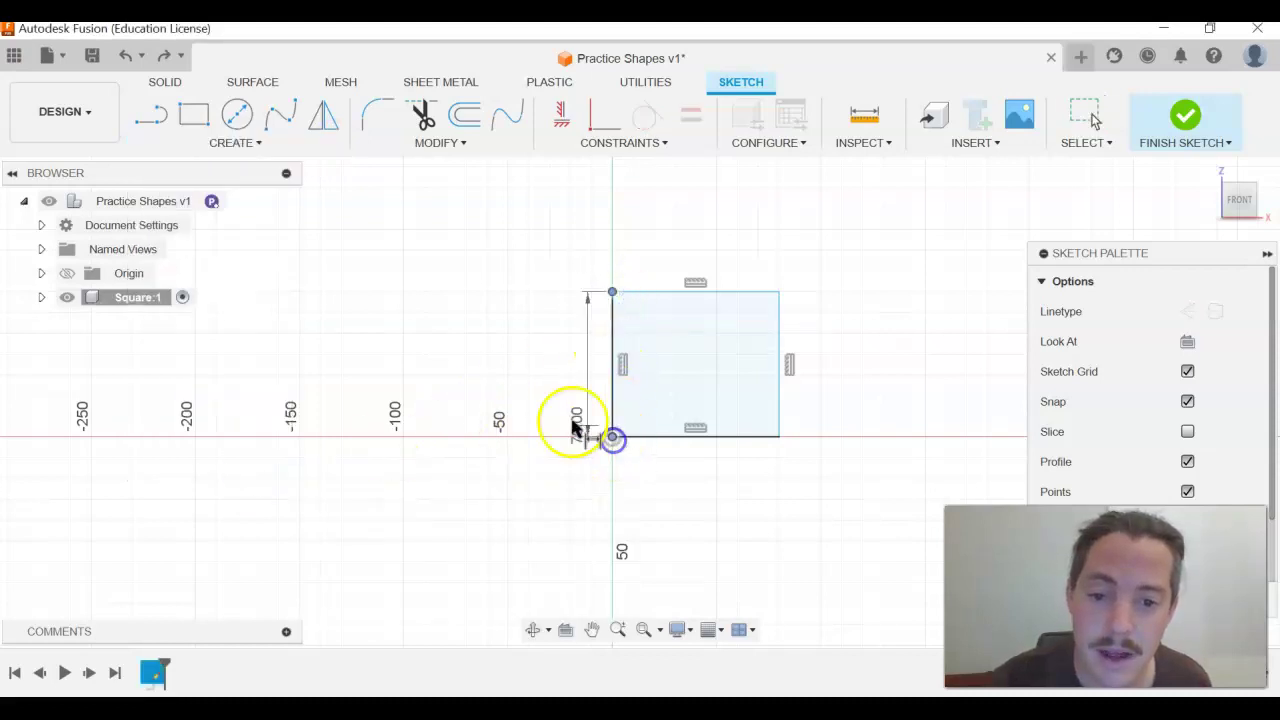
left_click(475, 395)
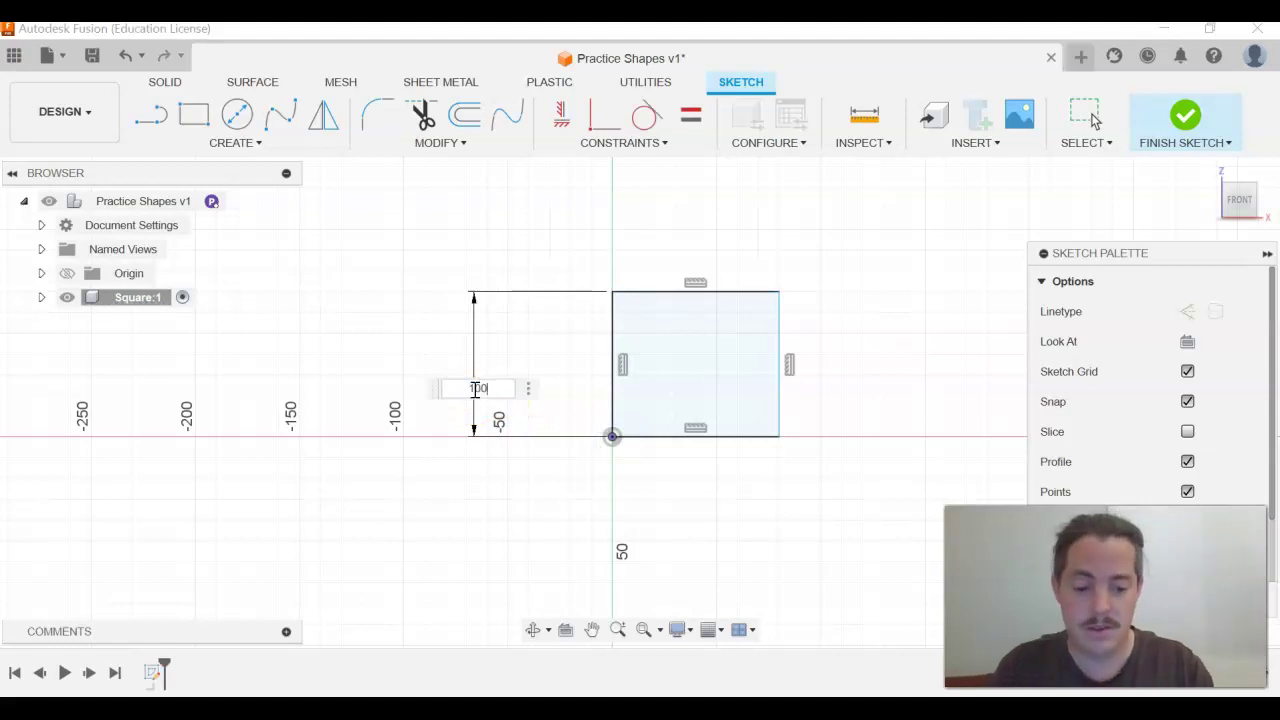
key("Return")
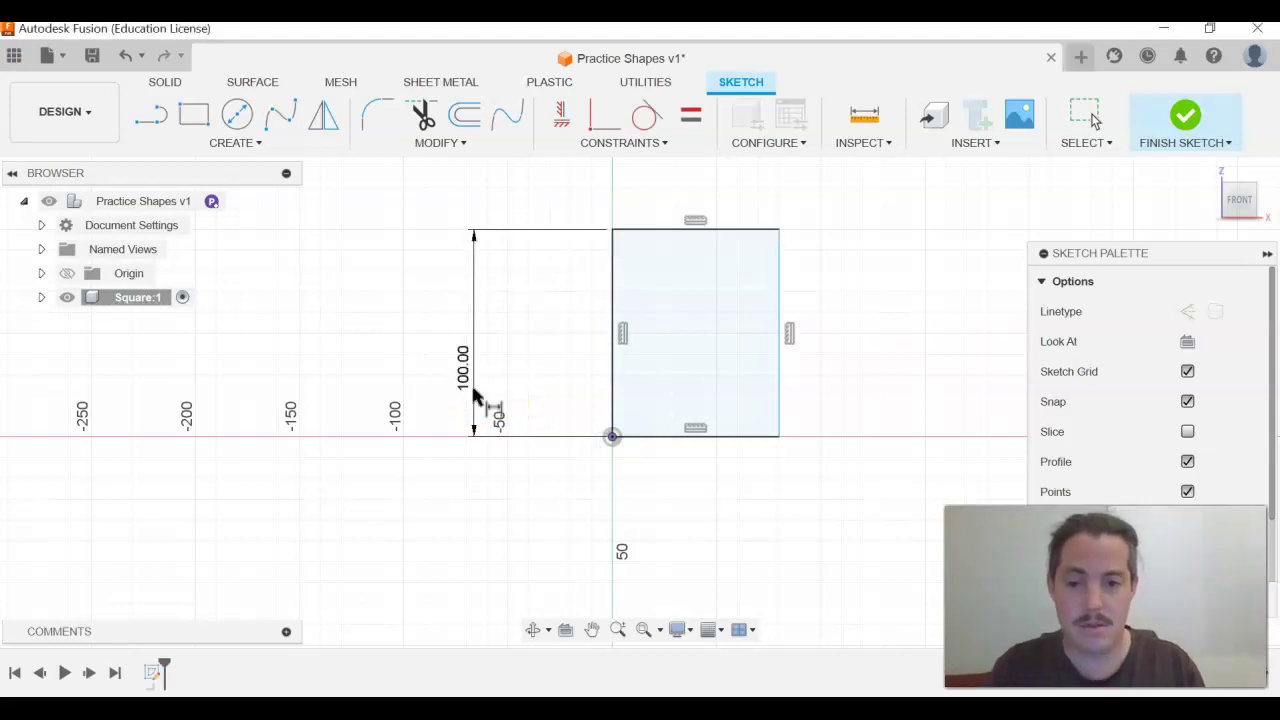
- Dimension the bottom edge width as 100 mm
left_click(711, 438)
left_click(713, 507)
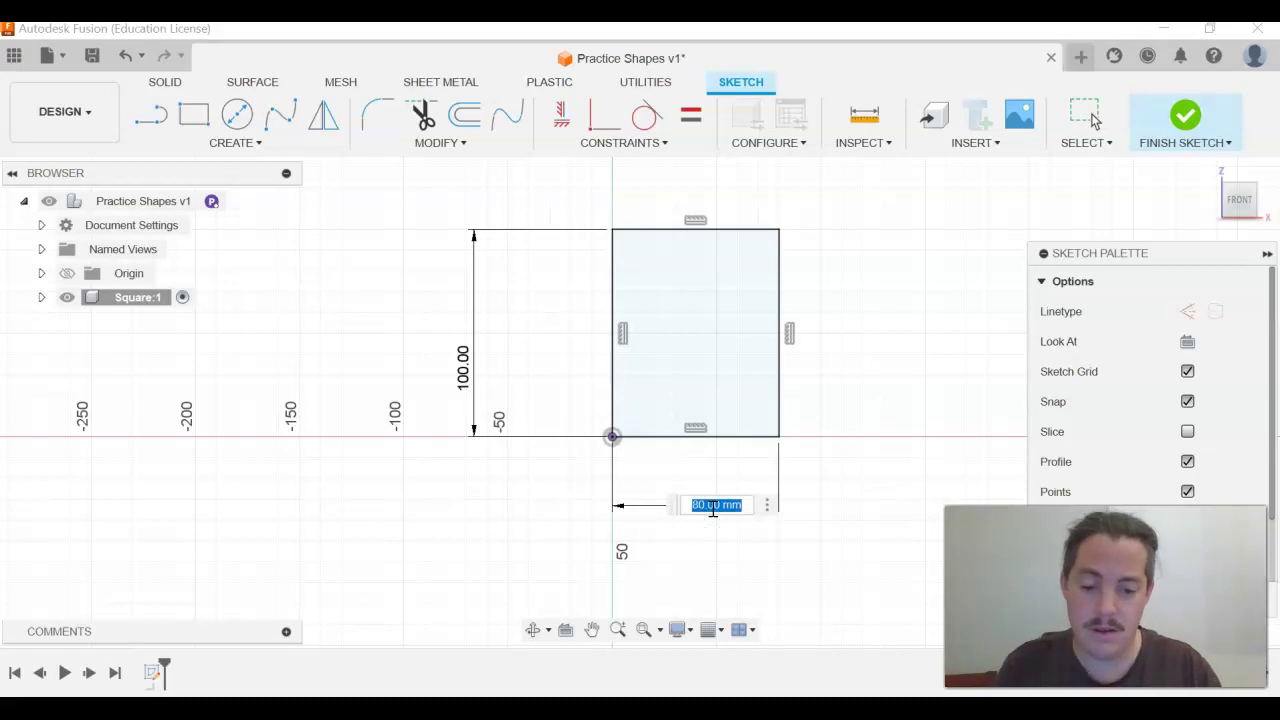
type("100")
key("Return")
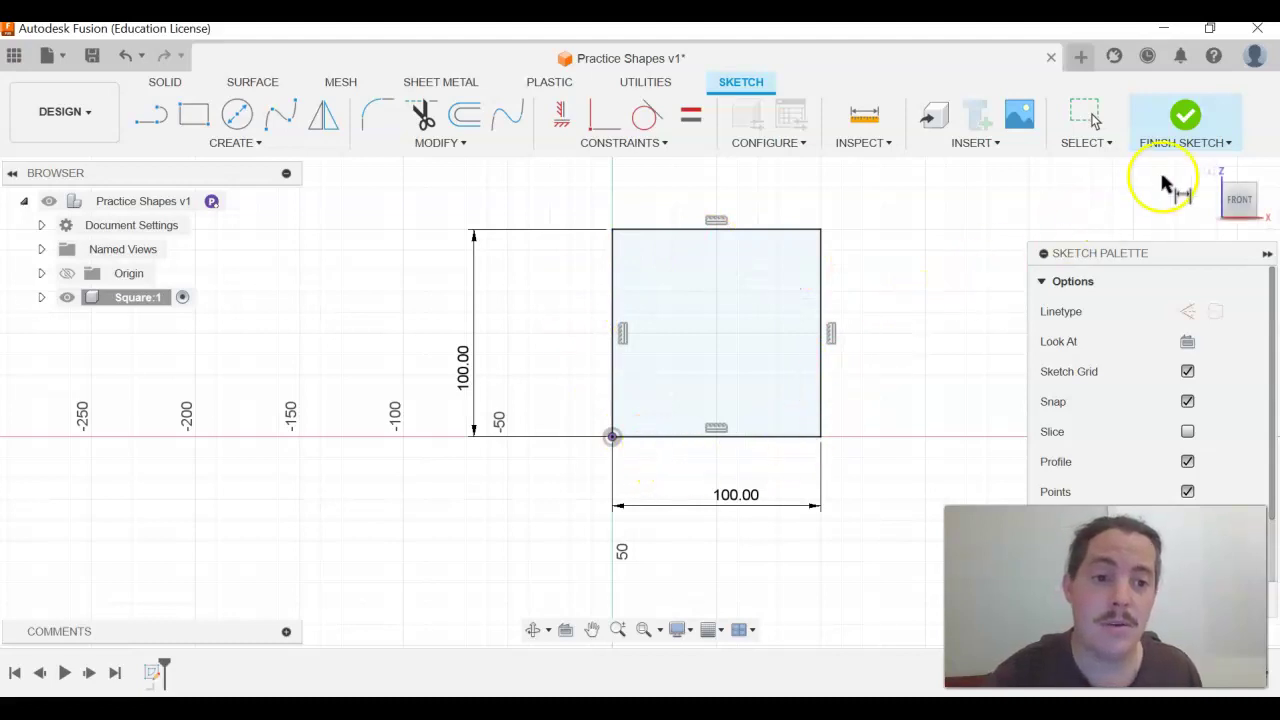
- Close the 100 × 100 mm Square sketch and return to the home 3D view with nothing selected
left_click(1186, 120)
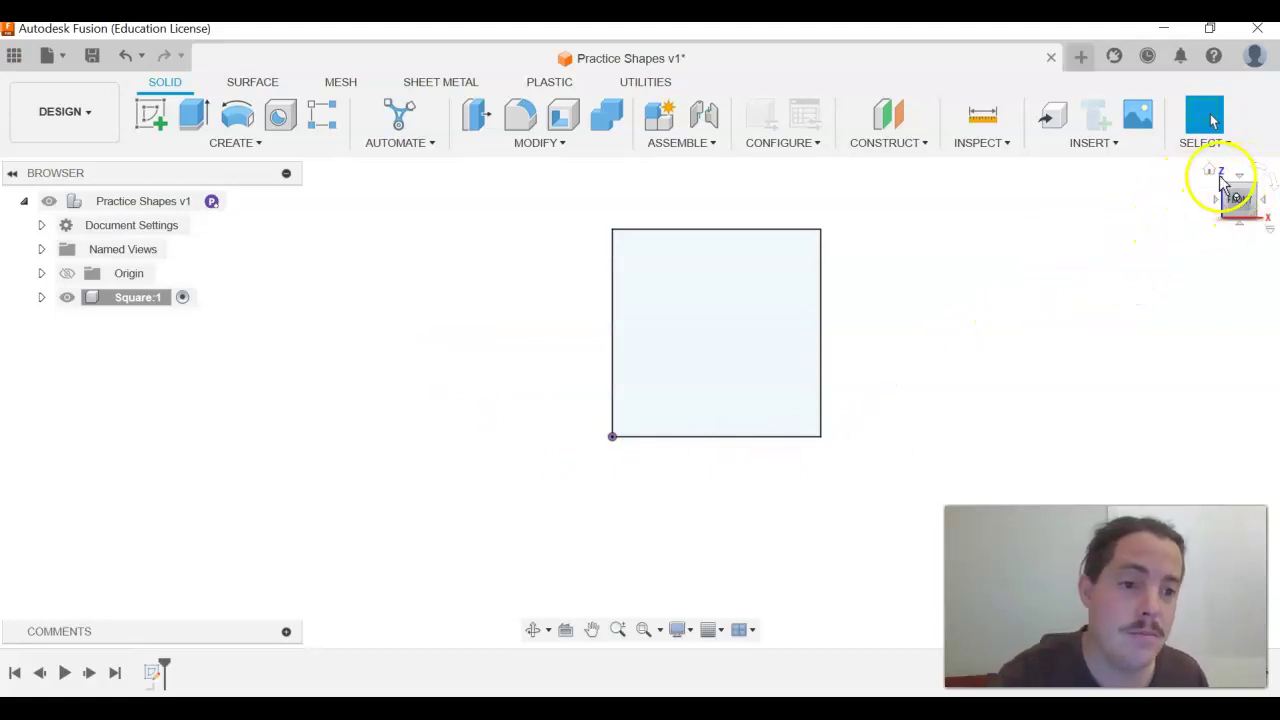
left_click(1213, 176)
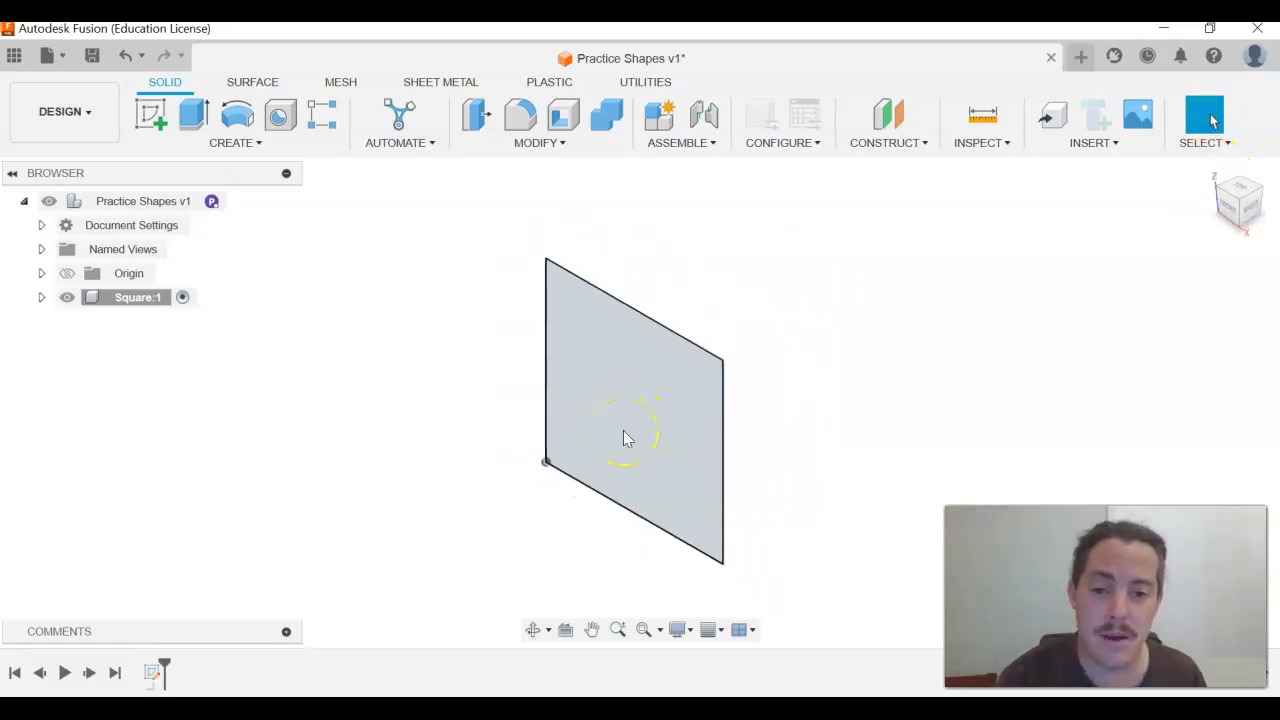
left_click(905, 413)
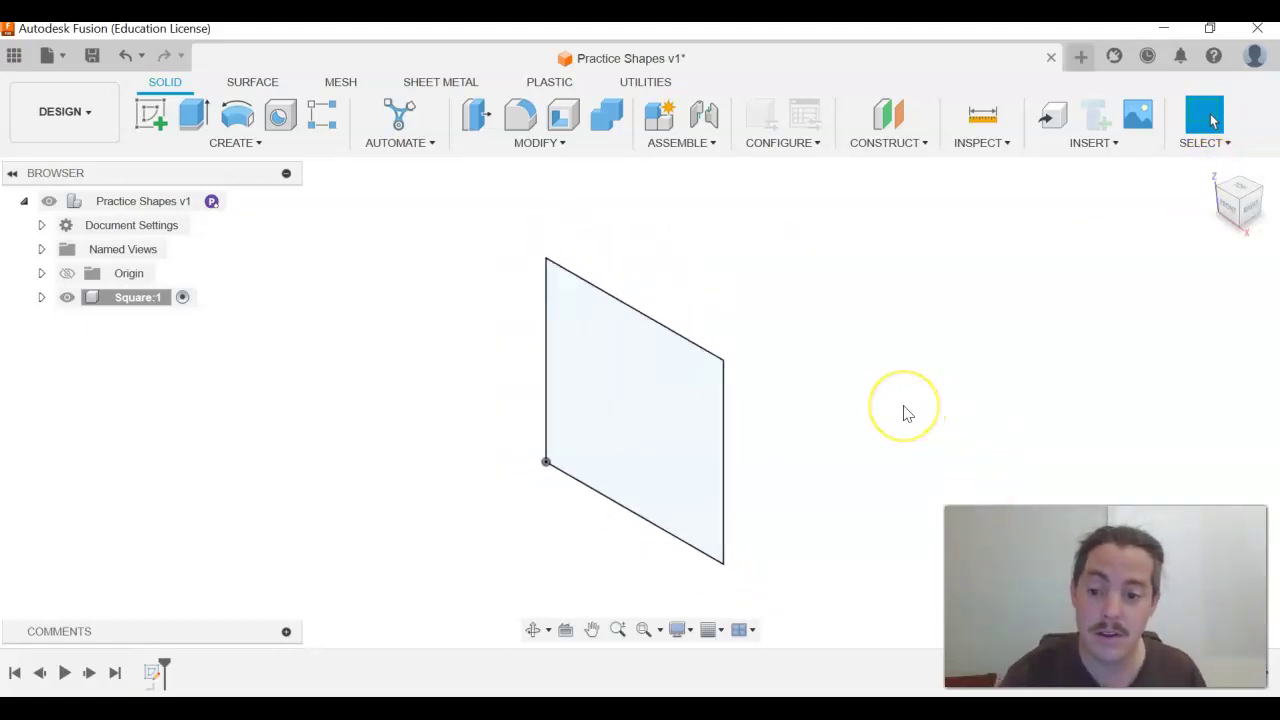